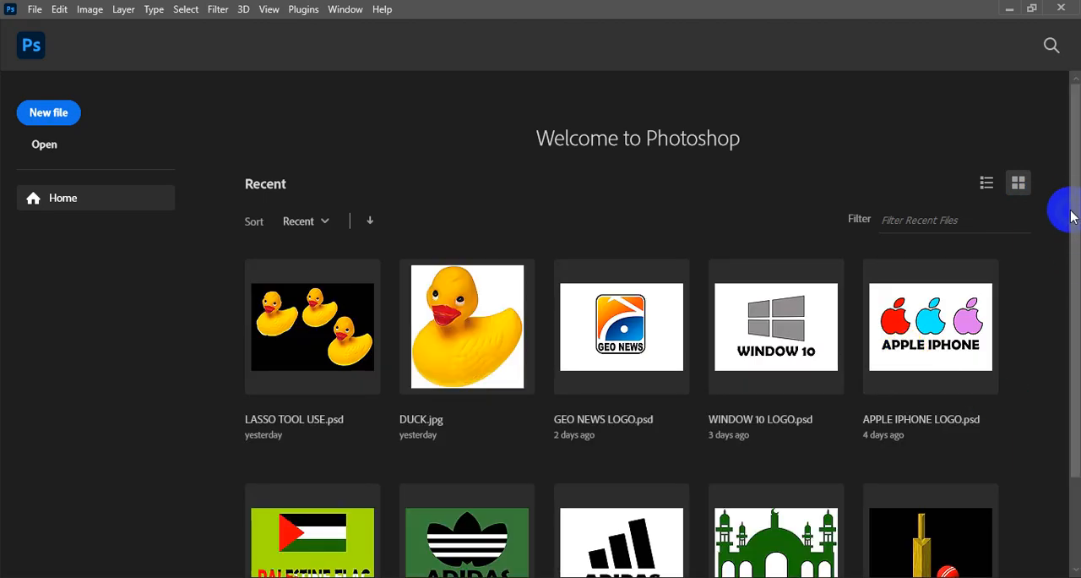
drag(1075, 198, 1071, 286)
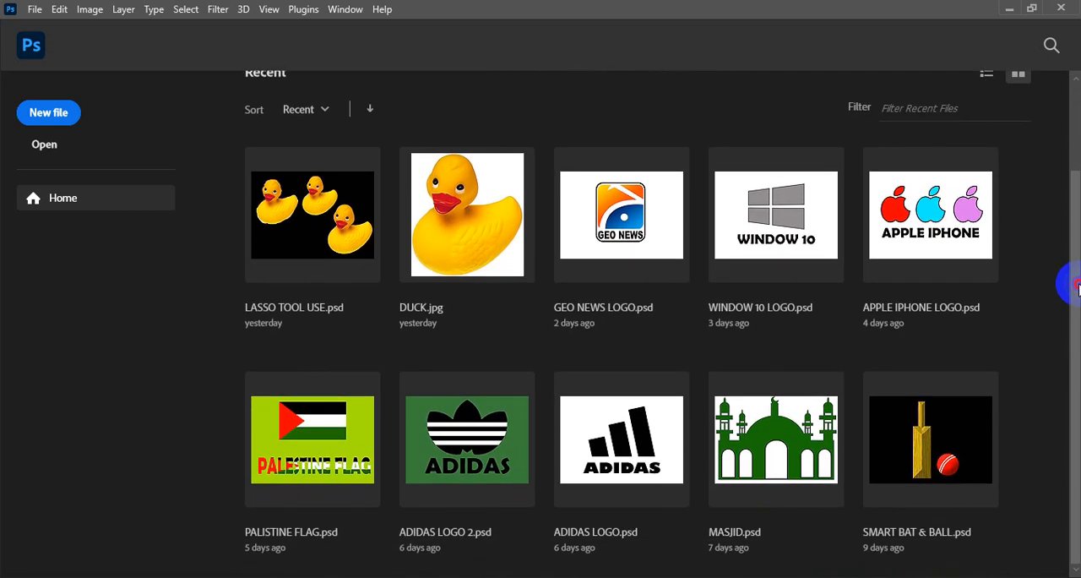
click(57, 112)
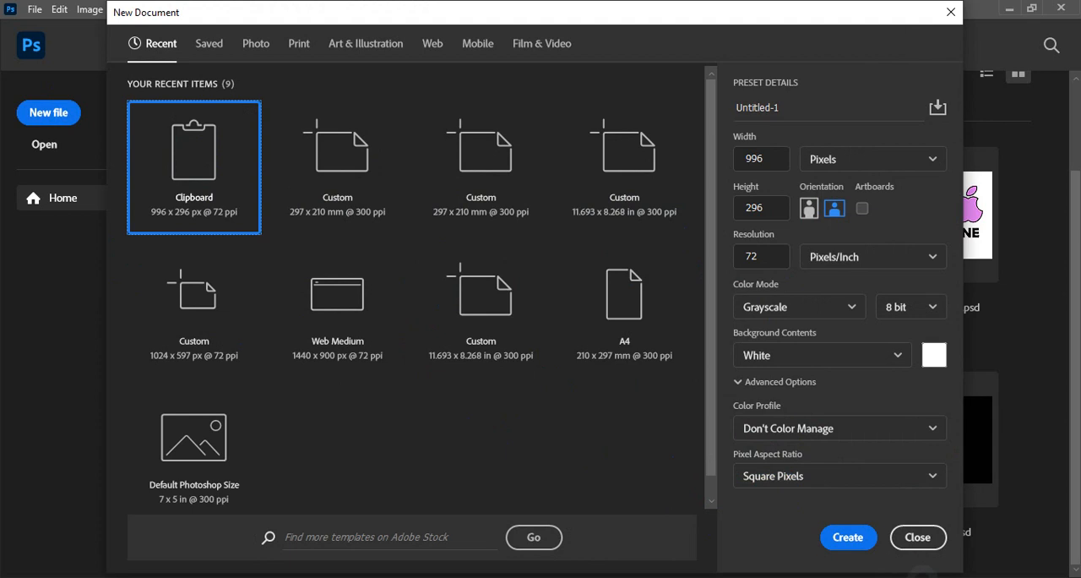
click(855, 546)
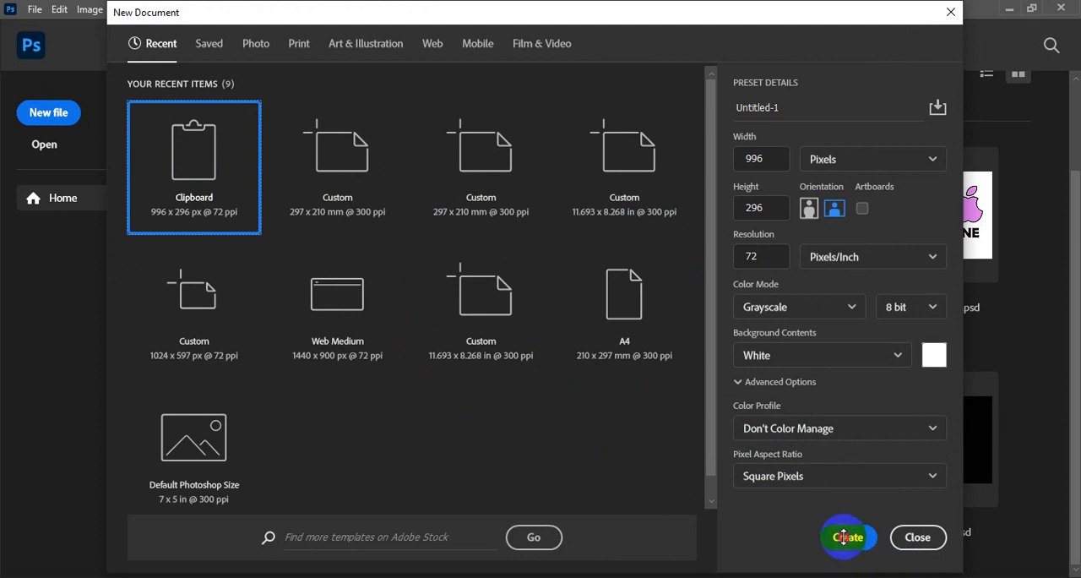
click(843, 537)
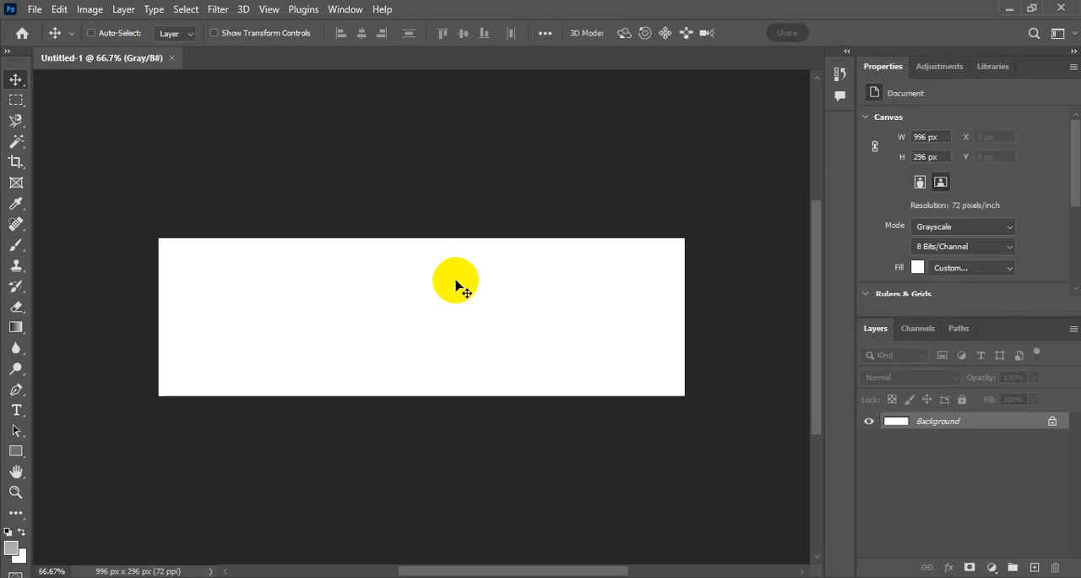
click(171, 59)
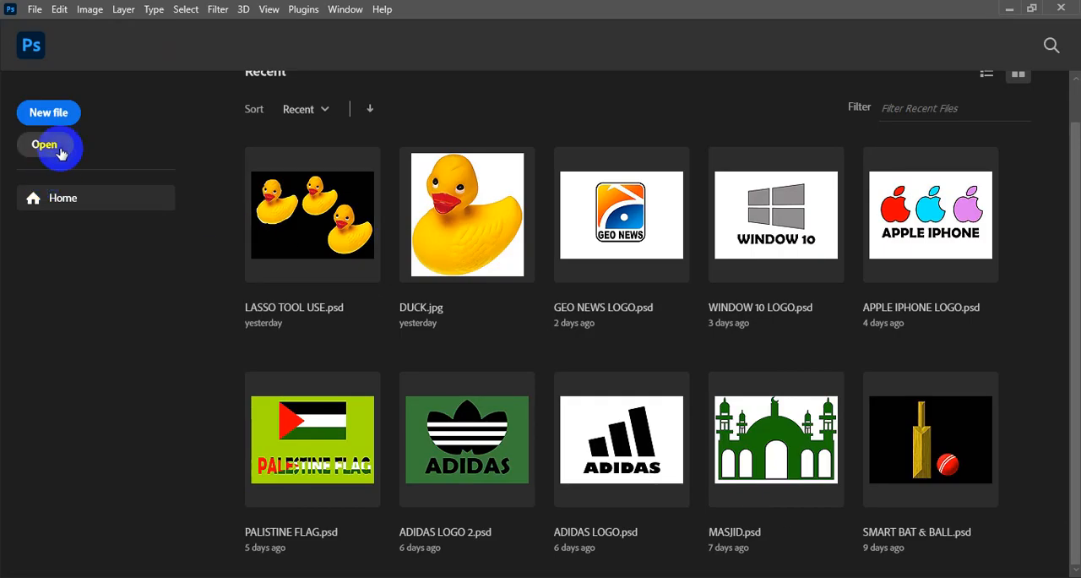
Step: Create a landscape document from the A4 print preset at 300 pixels/inch, with its size in inches (11.693 × 8.268)
click(50, 117)
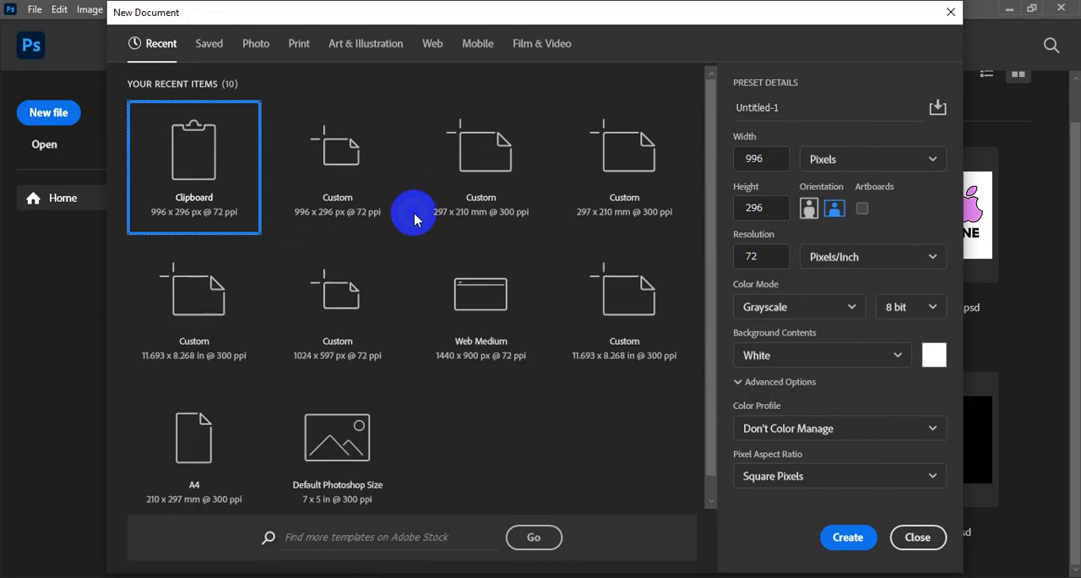
click(299, 58)
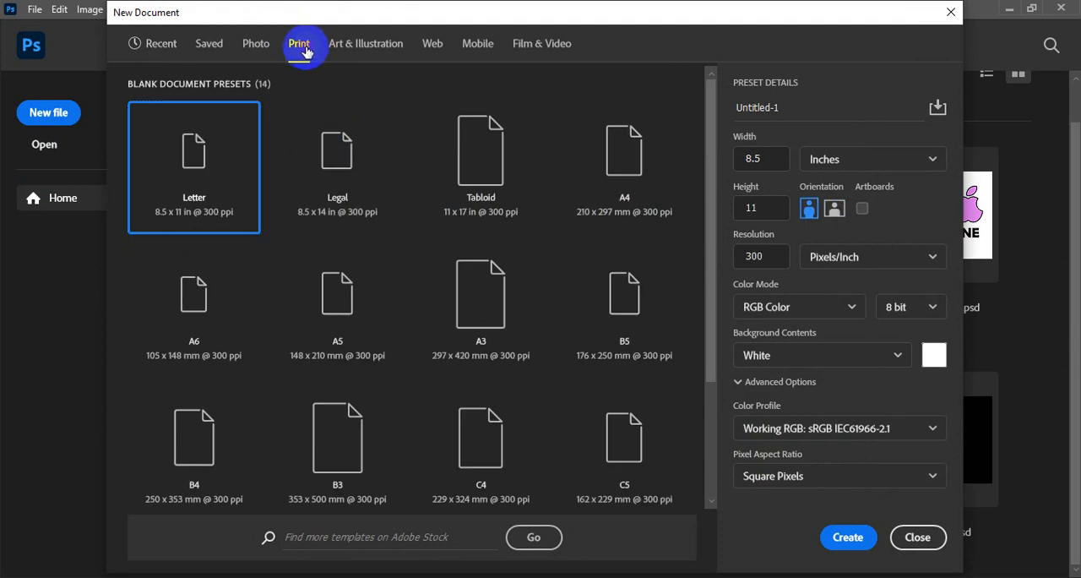
click(637, 173)
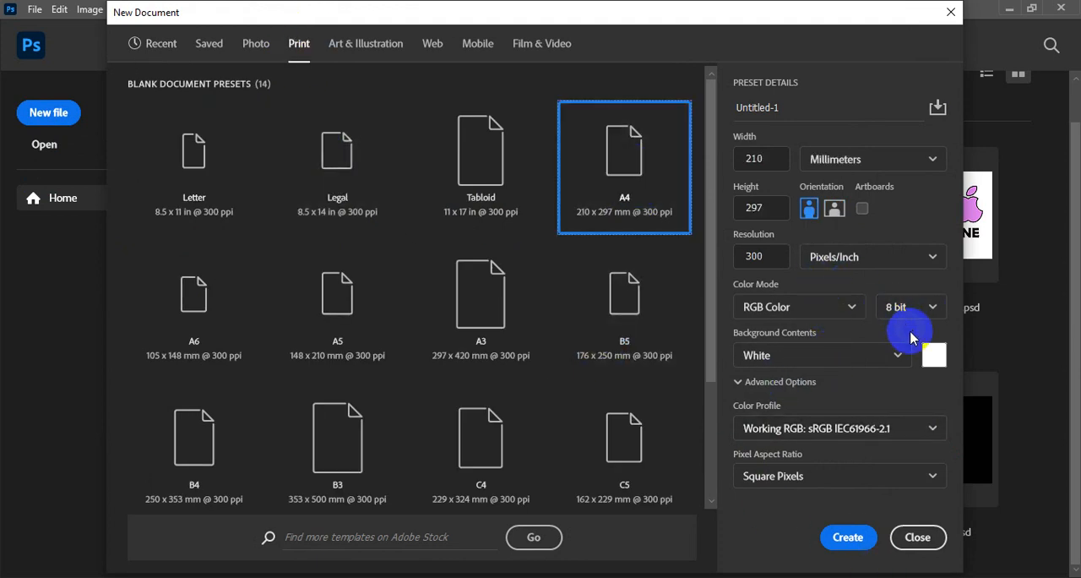
click(856, 540)
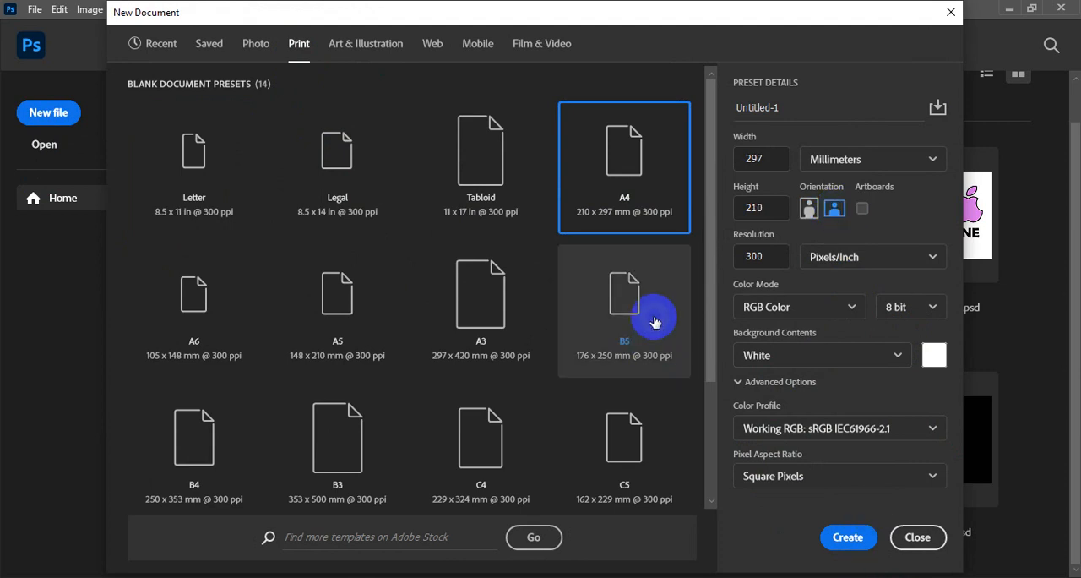
click(836, 159)
click(826, 216)
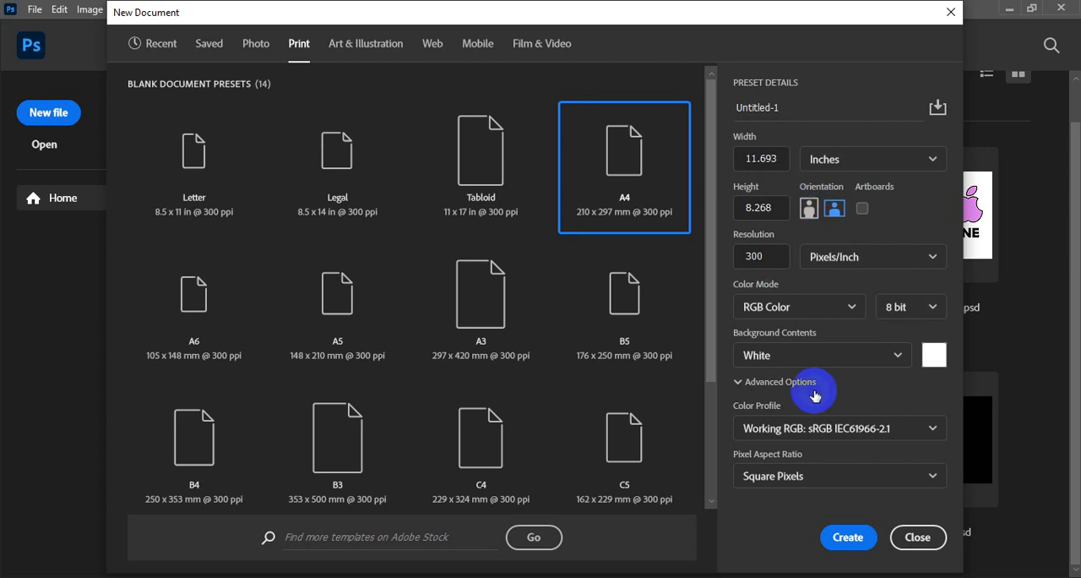
click(847, 537)
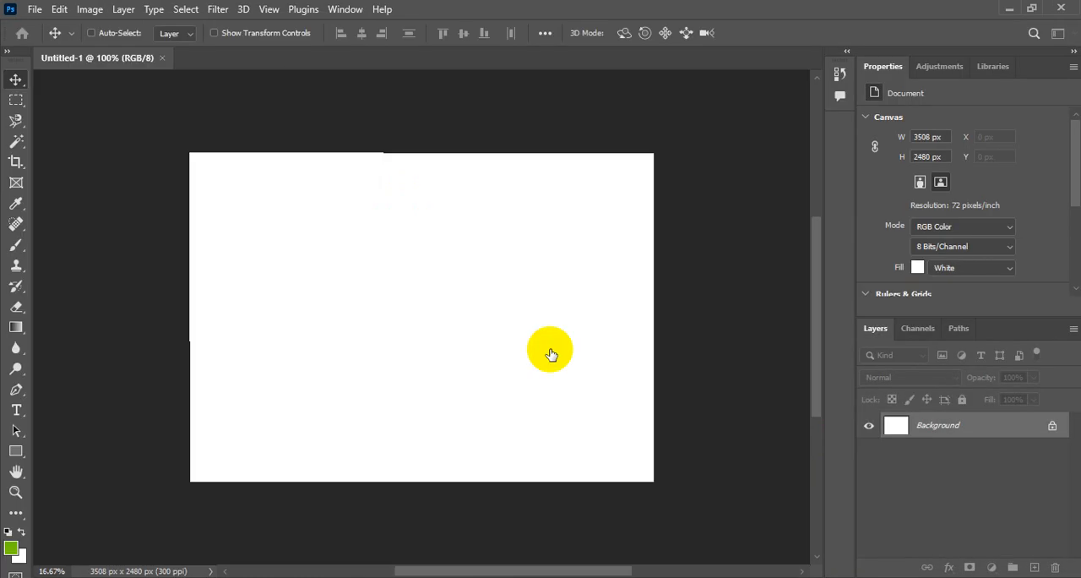
Step: Add a new layer and draw a rectangular marquee selection of about 1140 × 885 px in the upper middle of the canvas
click(267, 9)
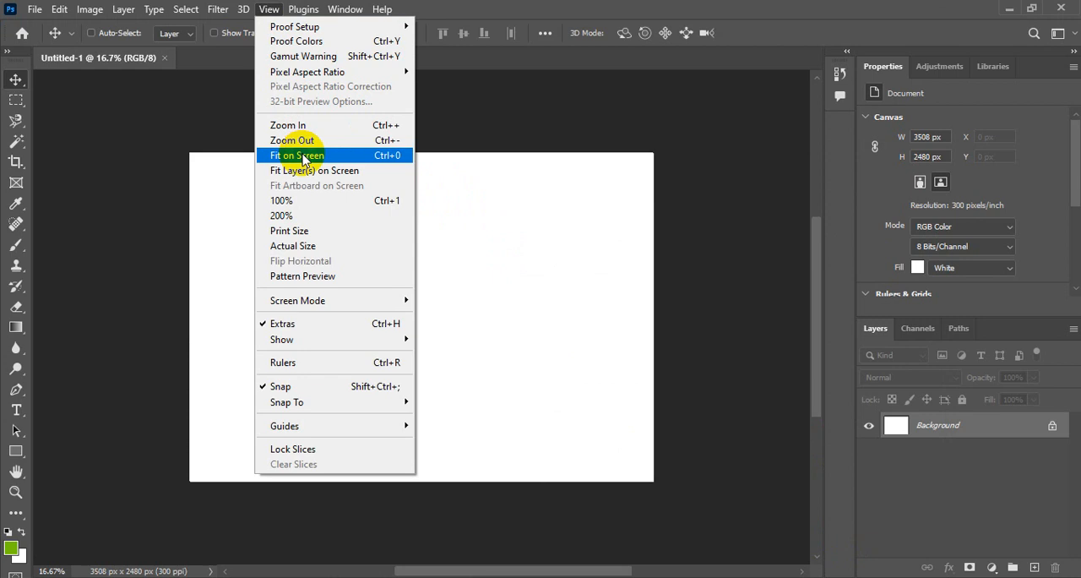
click(302, 157)
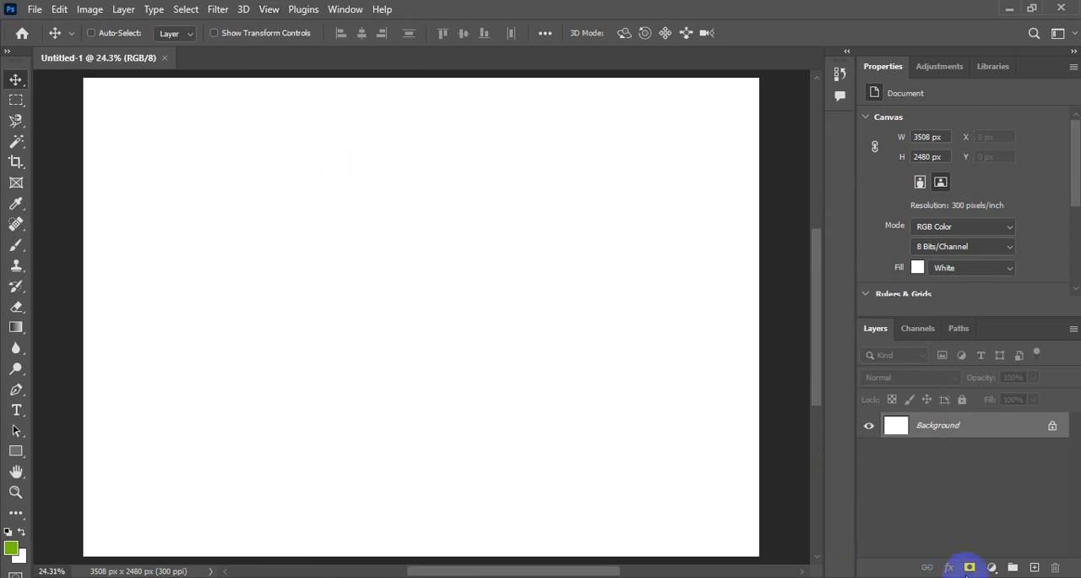
click(1034, 567)
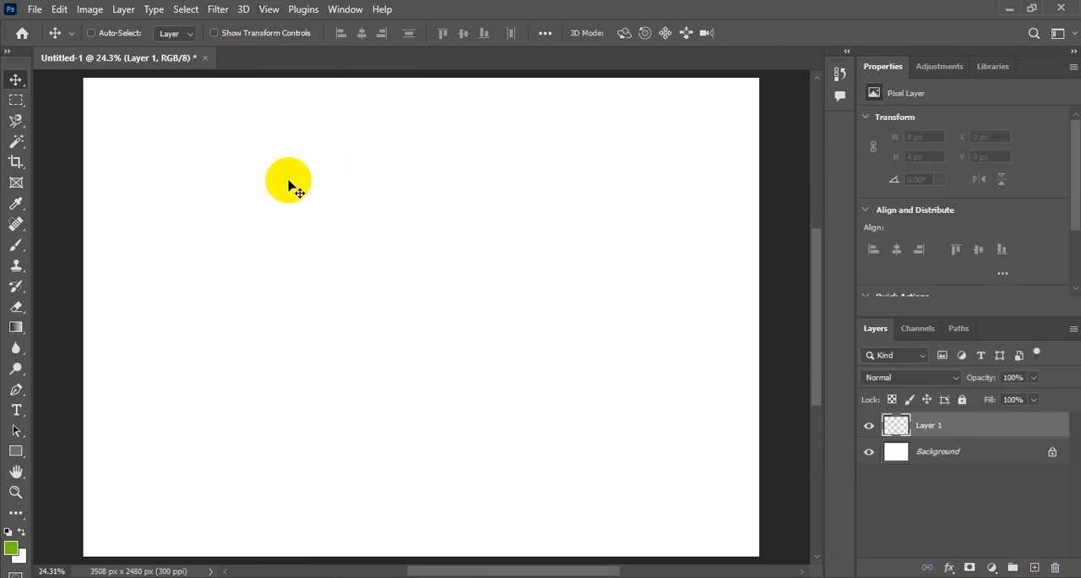
click(16, 103)
drag(279, 191, 498, 361)
Step: Fill the rectangular selection with the green foreground colour #78c008 and deselect it
click(9, 548)
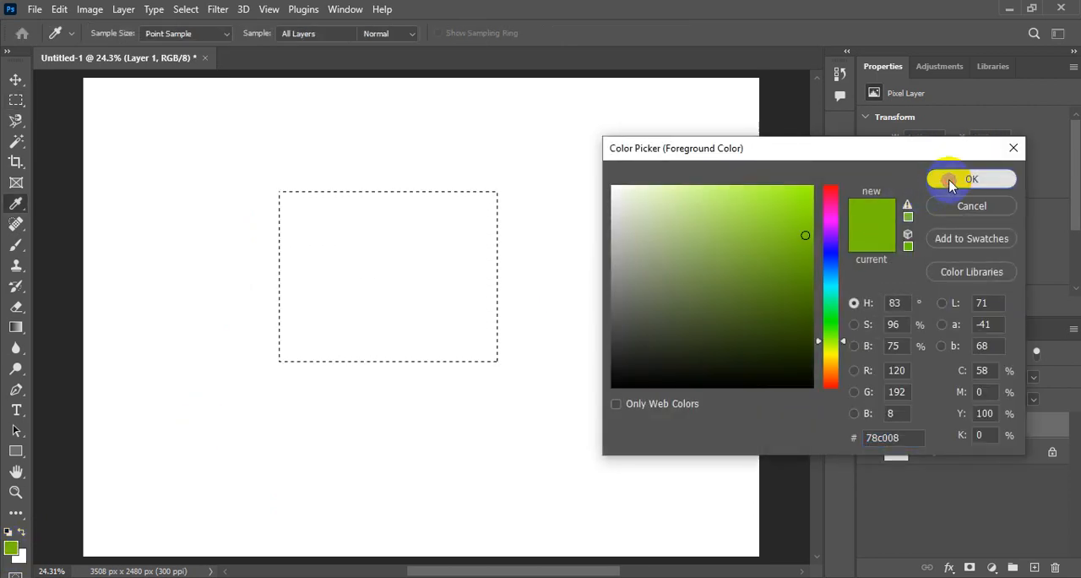
click(950, 182)
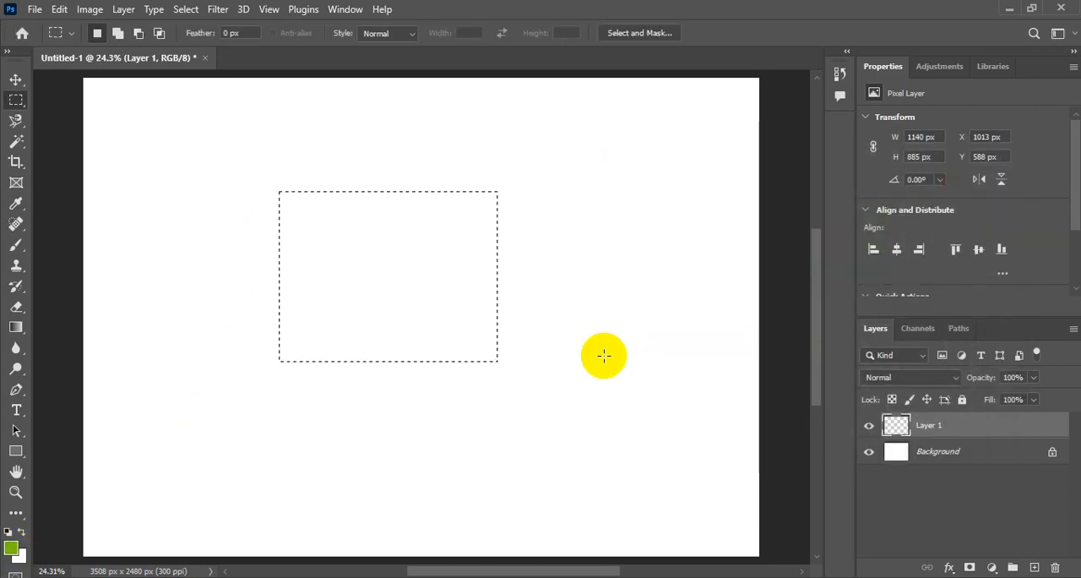
key(alt+BackSpace)
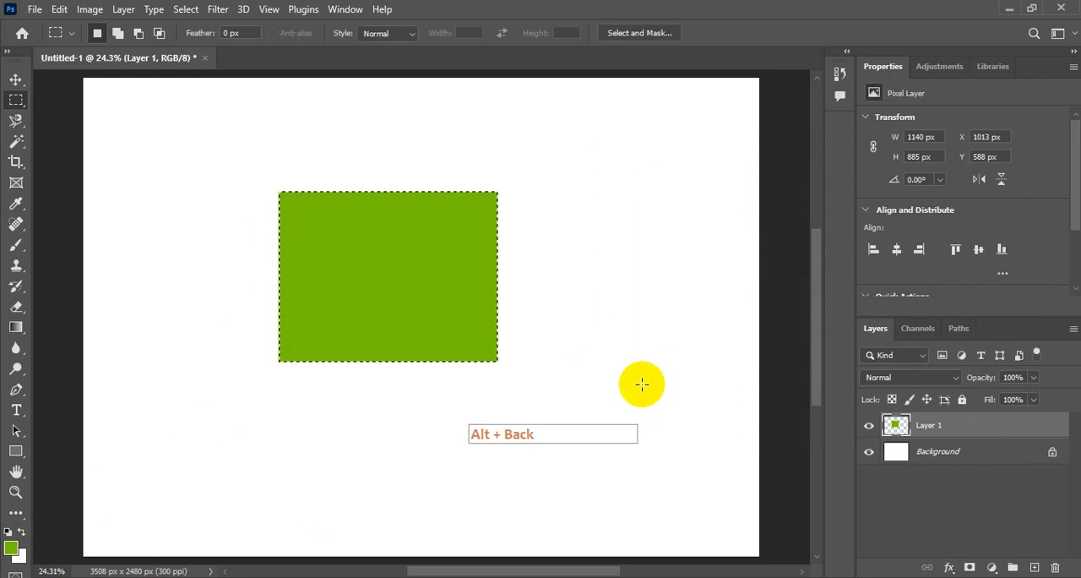
click(186, 9)
click(180, 41)
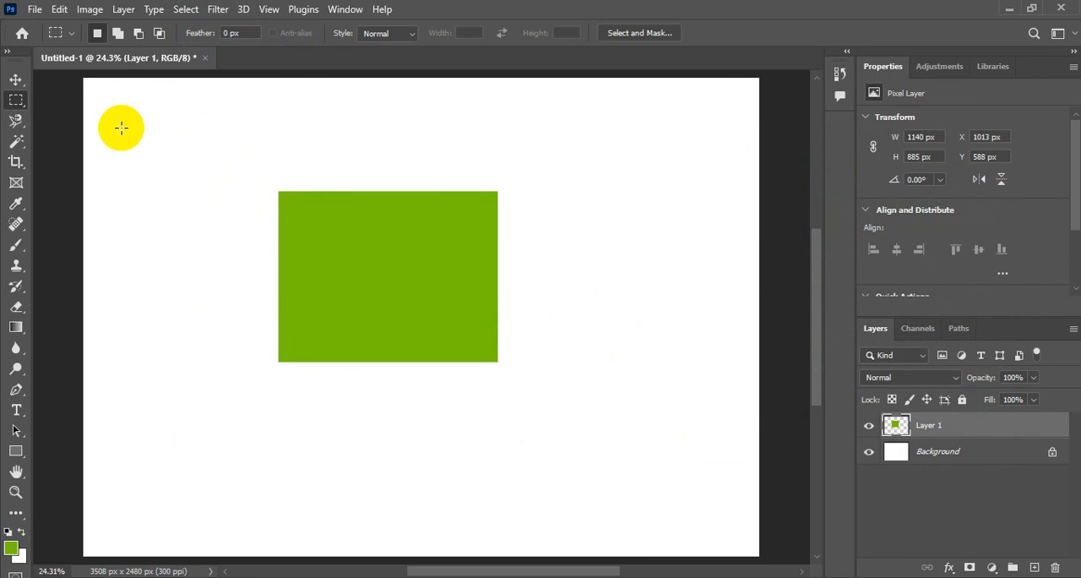
Step: Move the green rectangle to about X 922, Y 457 px, and shift its centre to about X 1669, Y 981.5 px with Free Transform
click(13, 80)
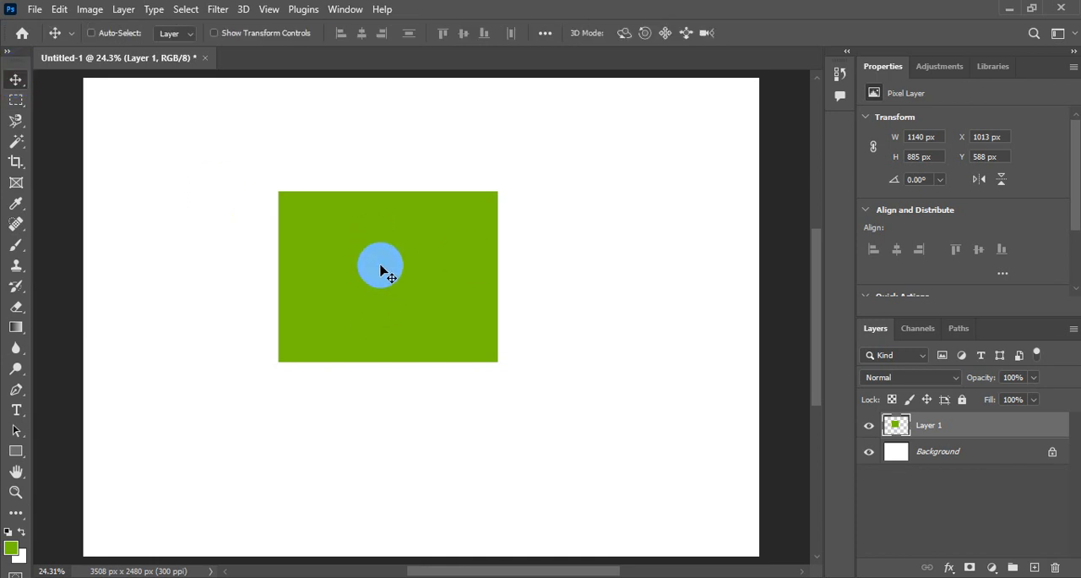
drag(380, 267, 357, 239)
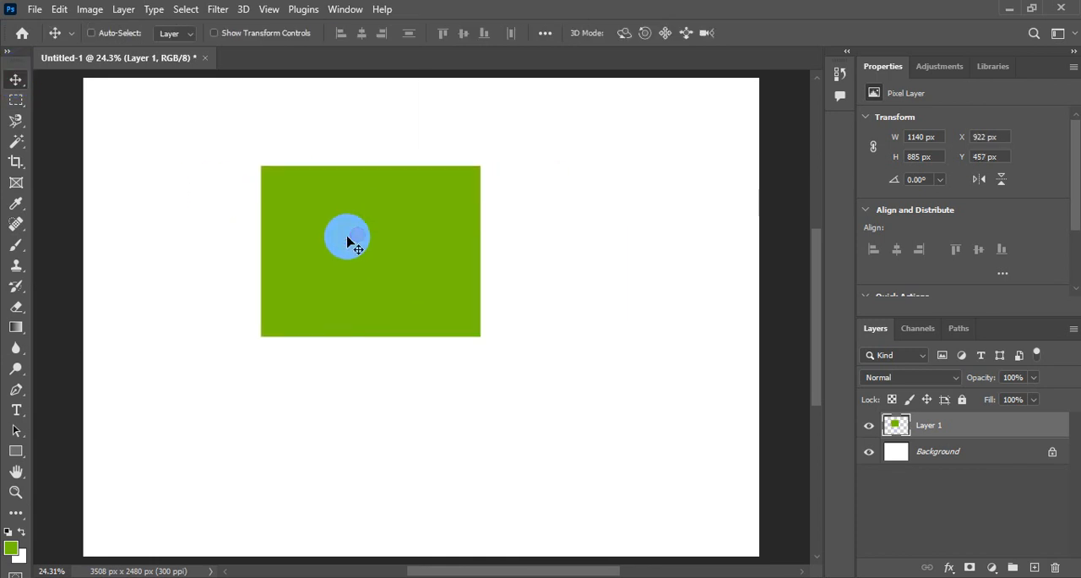
click(64, 11)
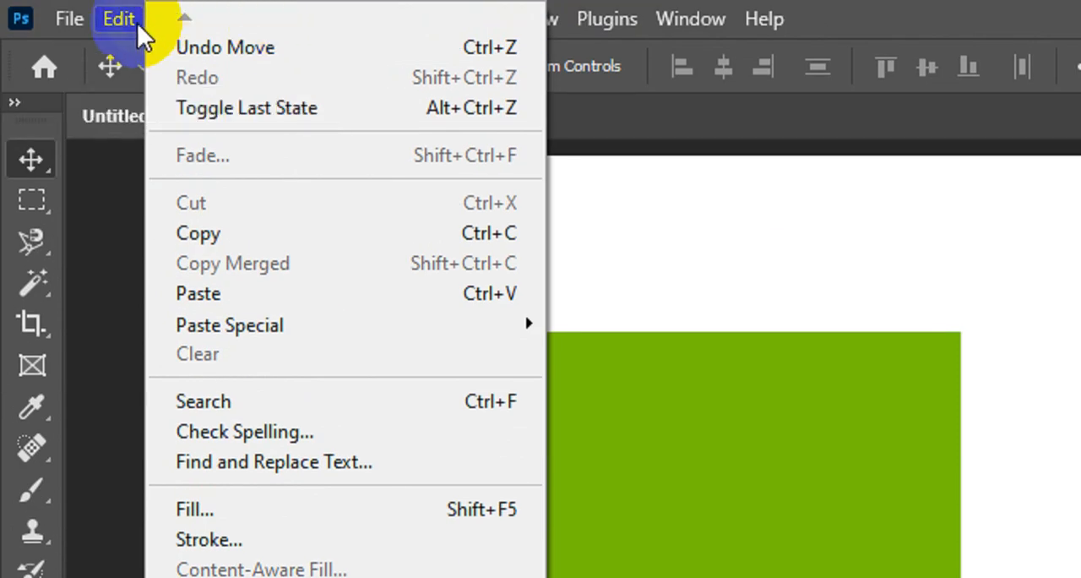
click(118, 20)
click(119, 18)
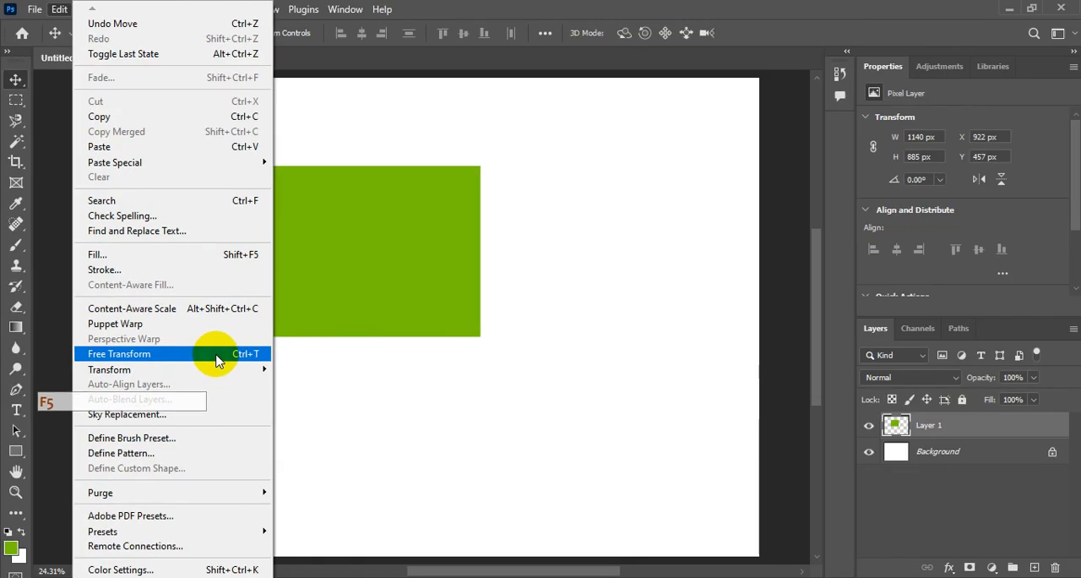
click(217, 355)
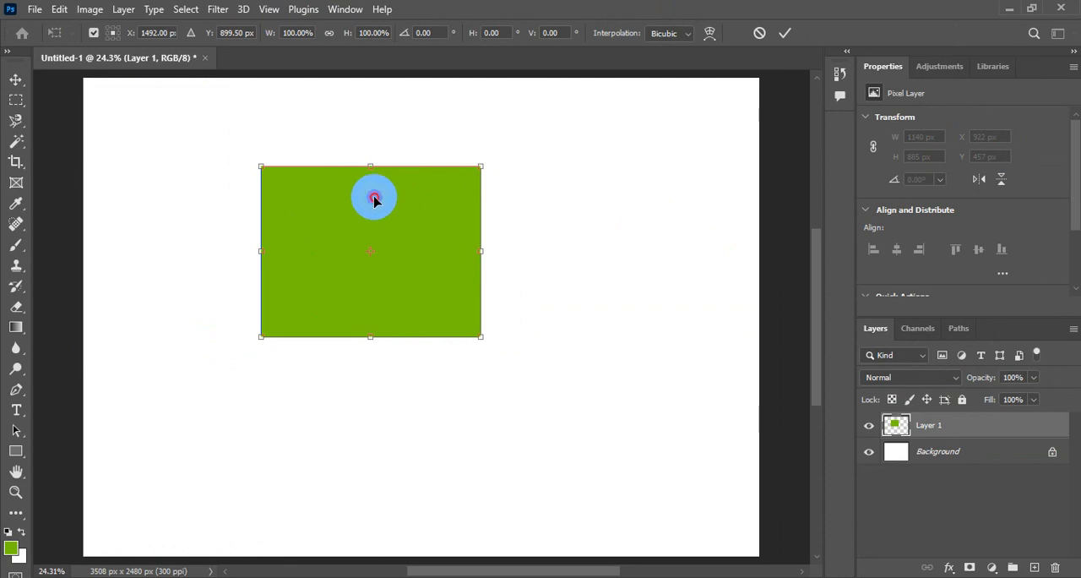
drag(374, 198, 410, 215)
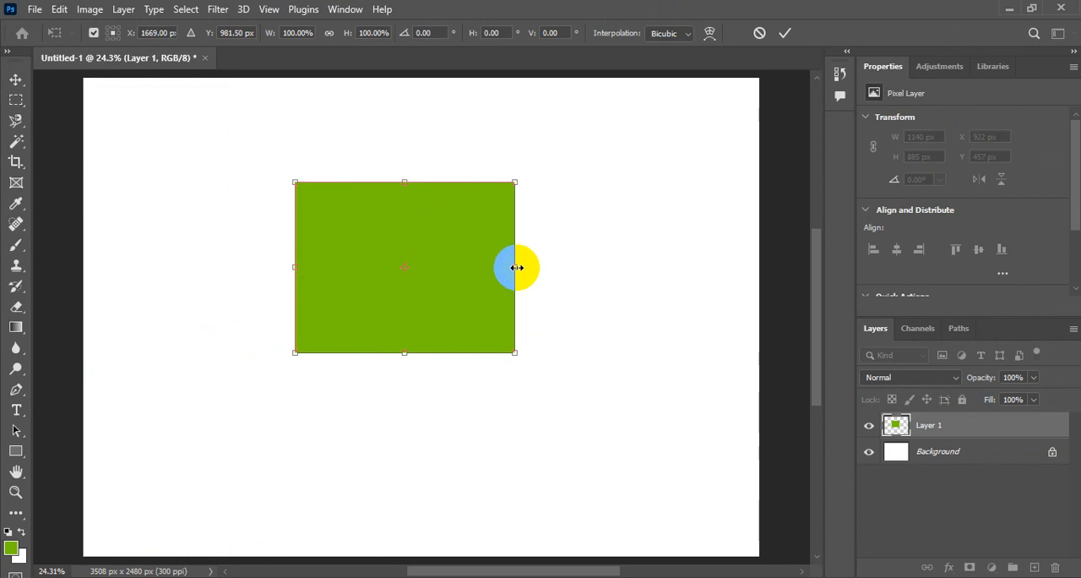
Step: Narrow the green rectangle to about 36.75% width within the transform
drag(516, 267, 504, 237)
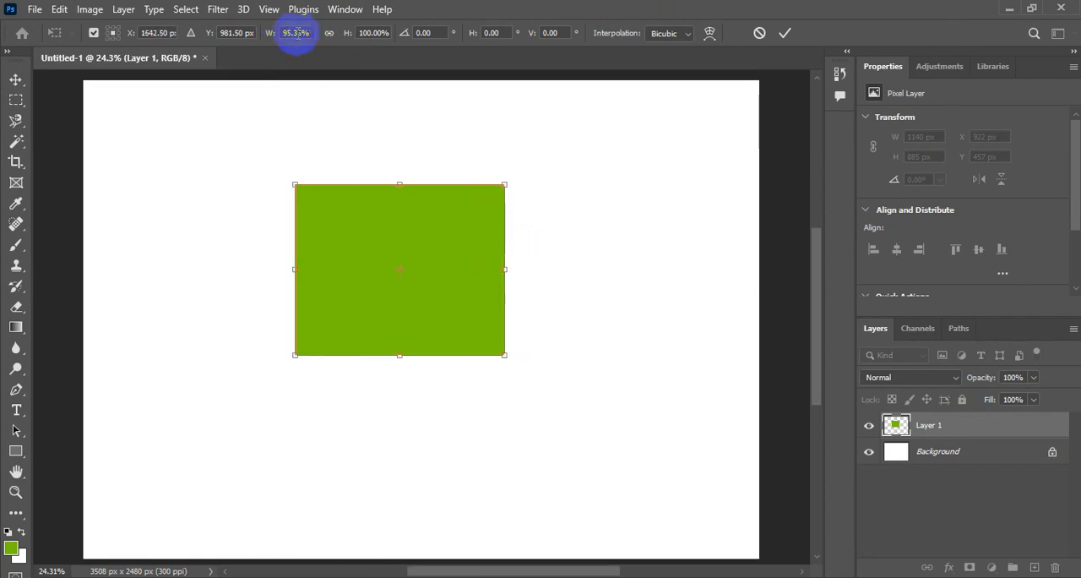
mouse_move(269, 35)
mouse_down()
mouse_move(285, 40)
mouse_move(261, 34)
mouse_move(261, 49)
mouse_up()
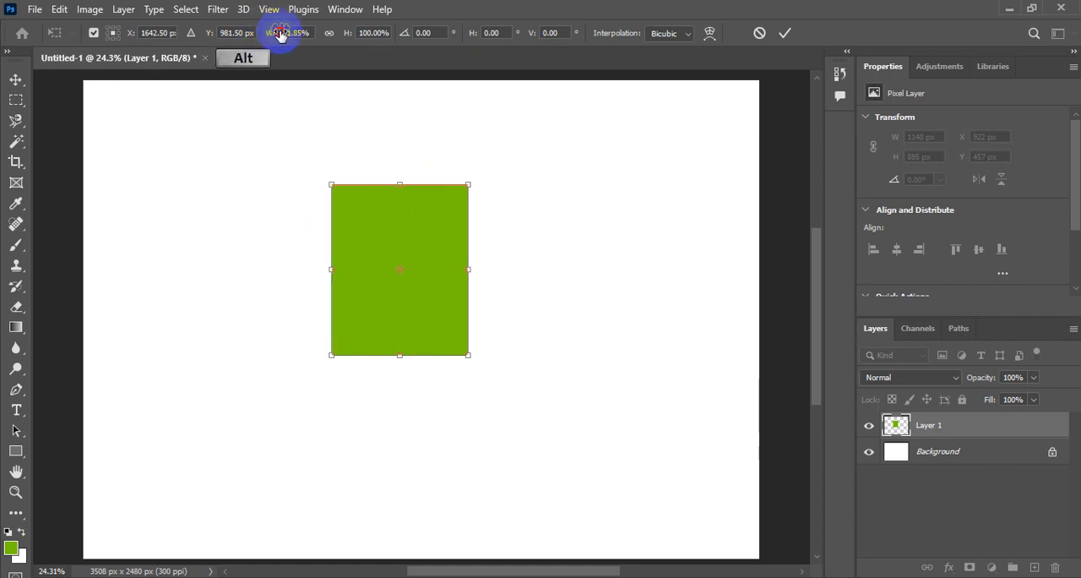
drag(282, 34, 270, 65)
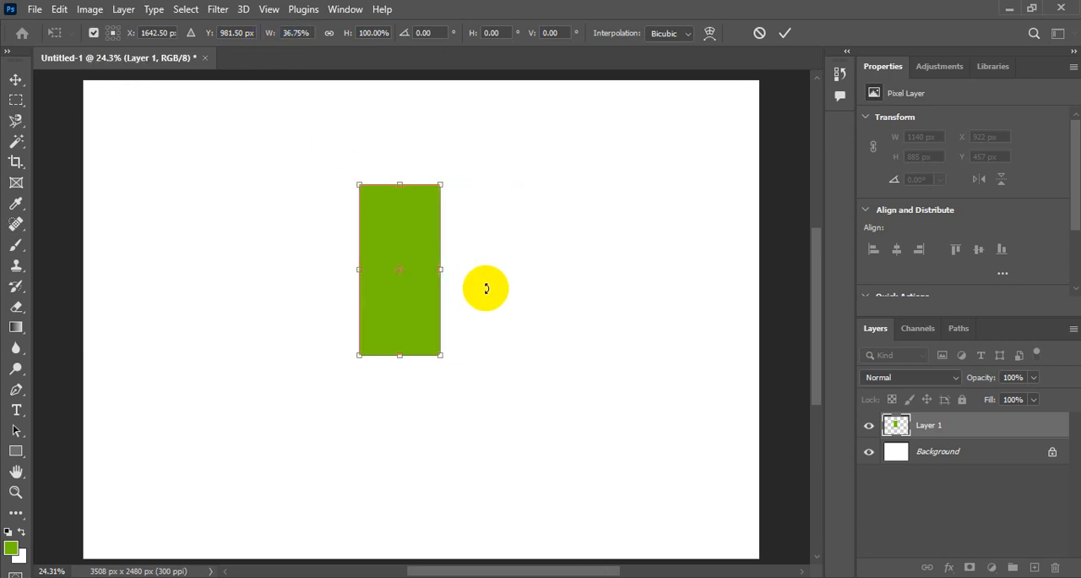
Step: Stretch the green rectangle to about 96.67% width and 110.17% height
drag(441, 271, 551, 254)
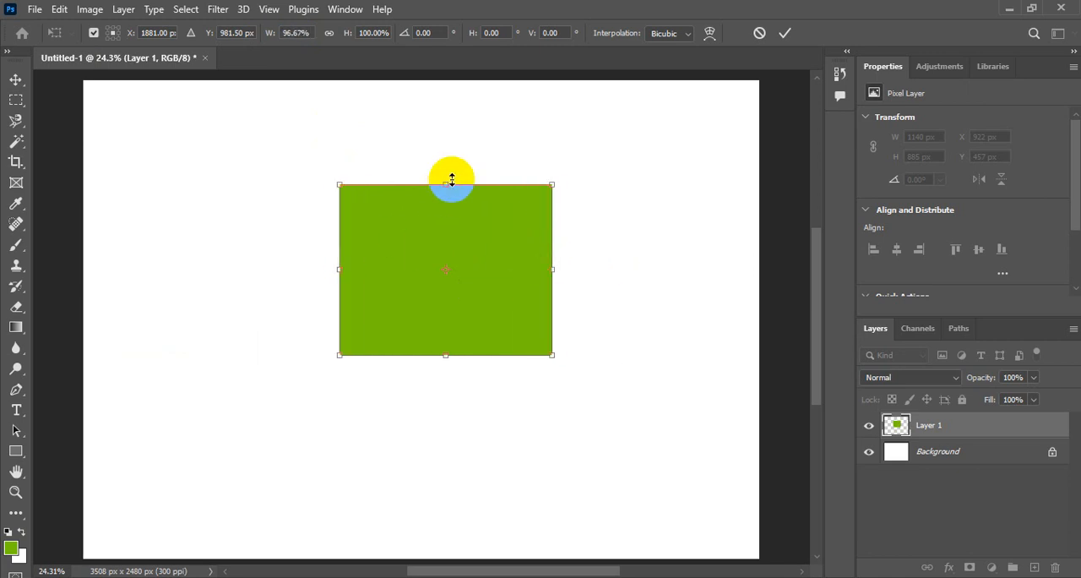
mouse_move(442, 183)
mouse_down()
mouse_move(442, 114)
mouse_move(432, 217)
mouse_move(427, 137)
mouse_move(427, 222)
mouse_move(436, 137)
mouse_move(436, 181)
mouse_up()
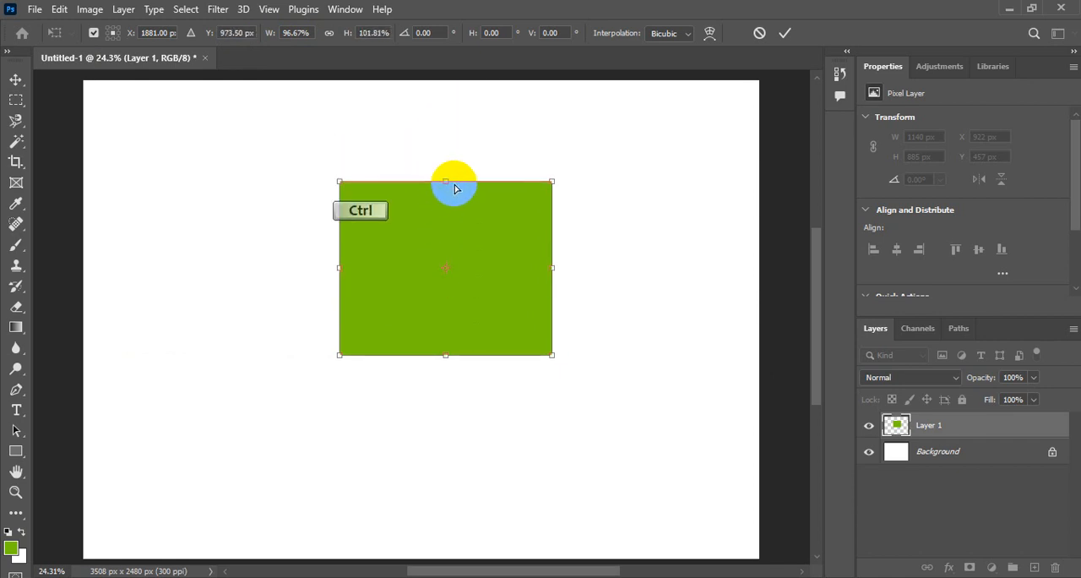
mouse_move(446, 179)
mouse_down()
mouse_move(449, 143)
mouse_move(446, 174)
mouse_up()
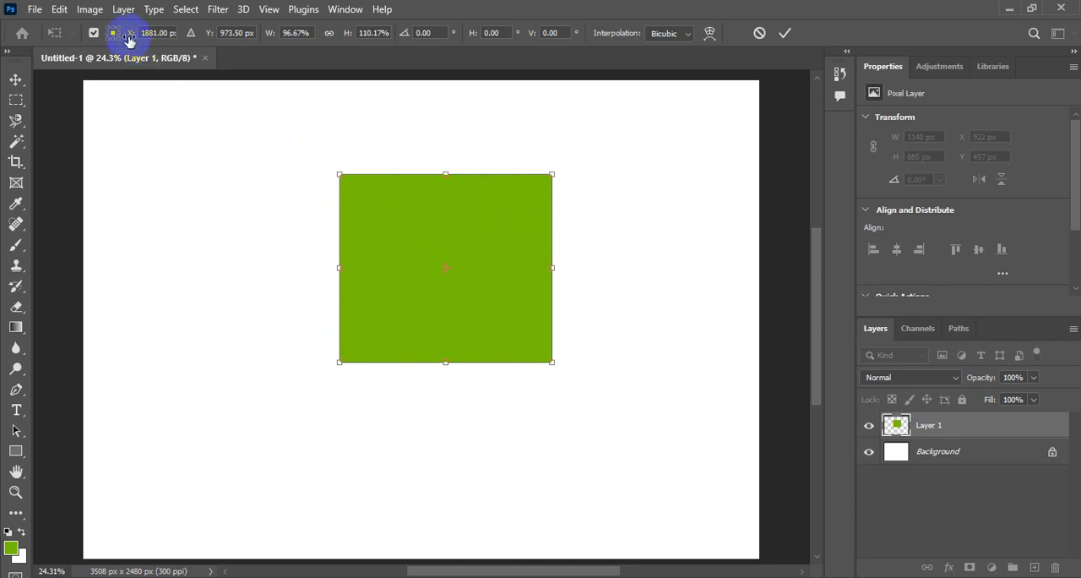
Step: Set the transform's reference point position to X 0 px and Y 0 px, placing the rectangle's centre on the canvas corner
drag(129, 38, 119, 39)
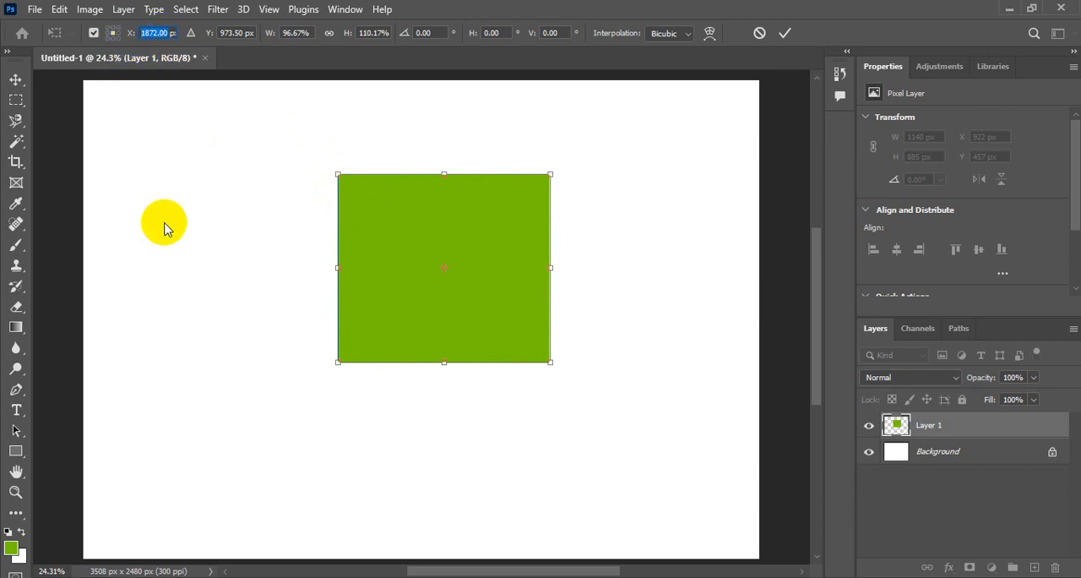
text(0)
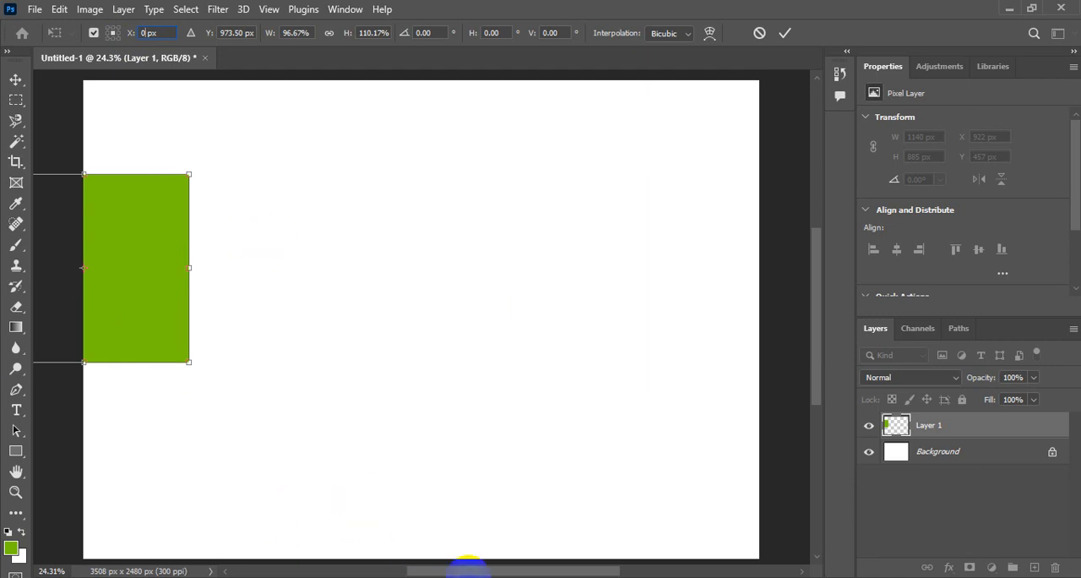
drag(471, 572, 421, 572)
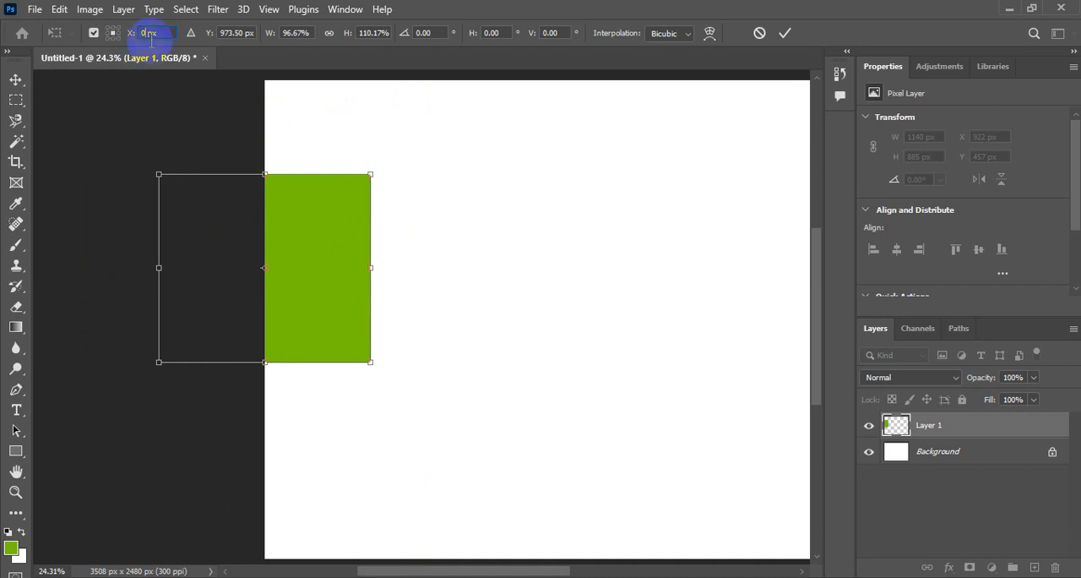
click(239, 33)
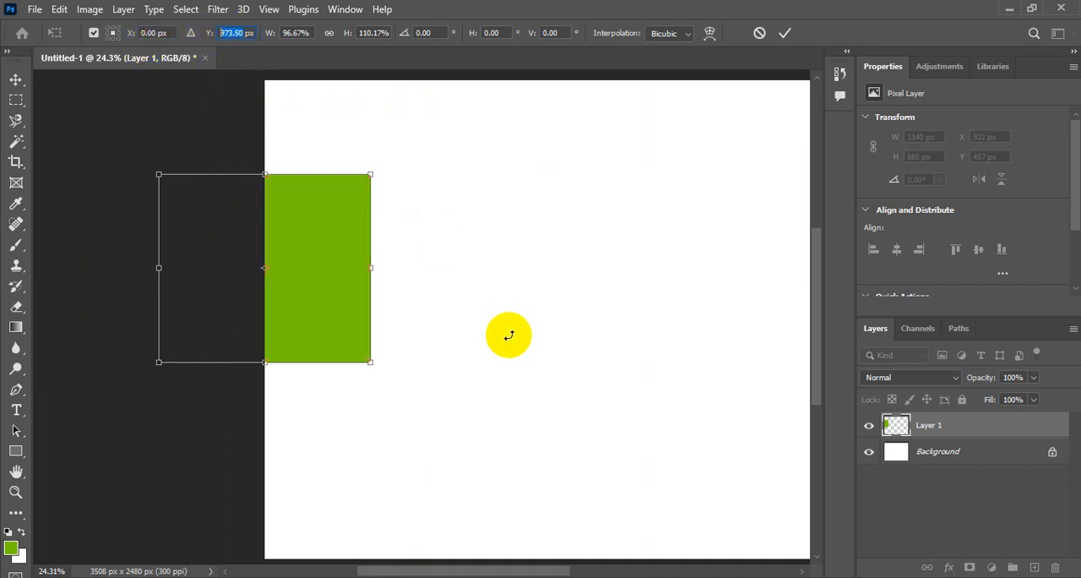
text(0)
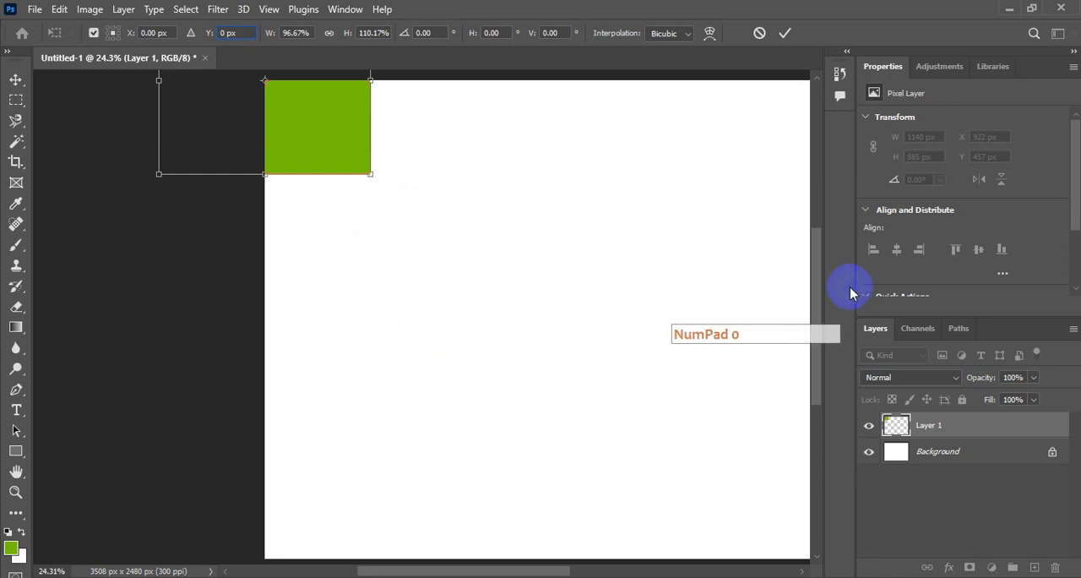
Step: Set the green rectangle's transform reference point to its top-left corner and its Y position to 0 px
drag(816, 249, 825, 184)
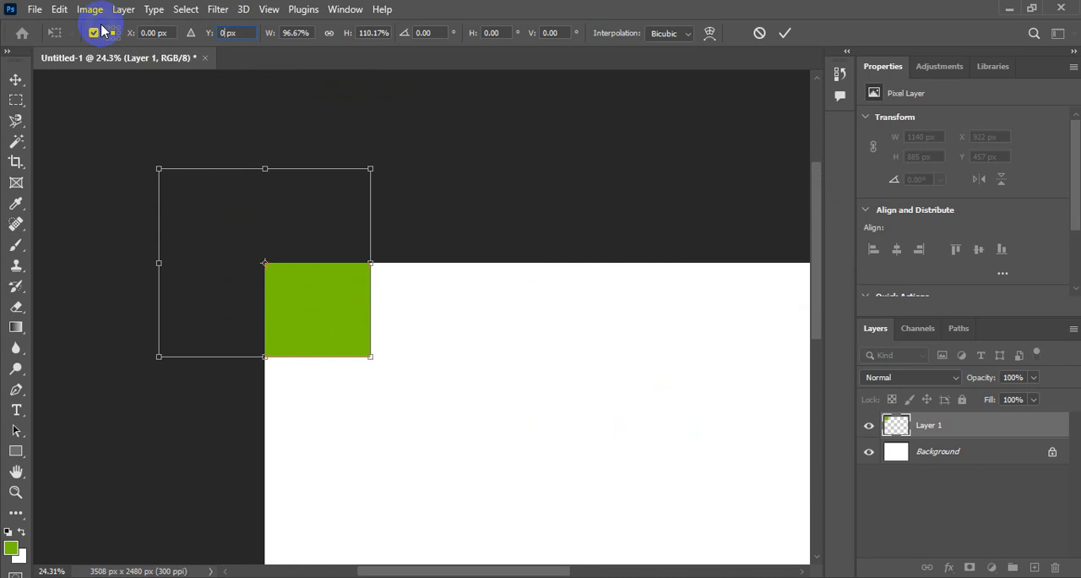
key(F5)
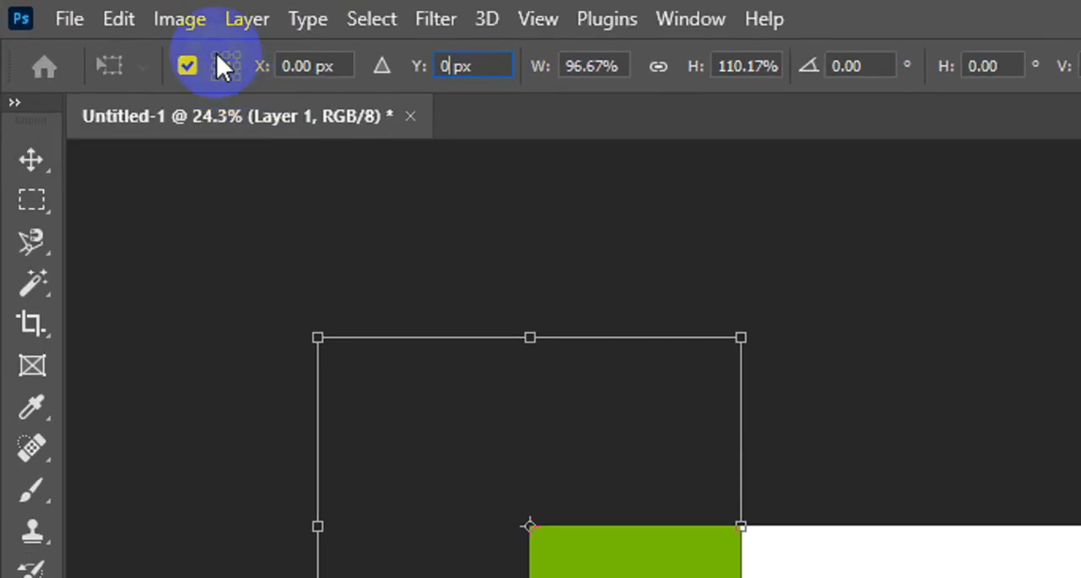
click(217, 54)
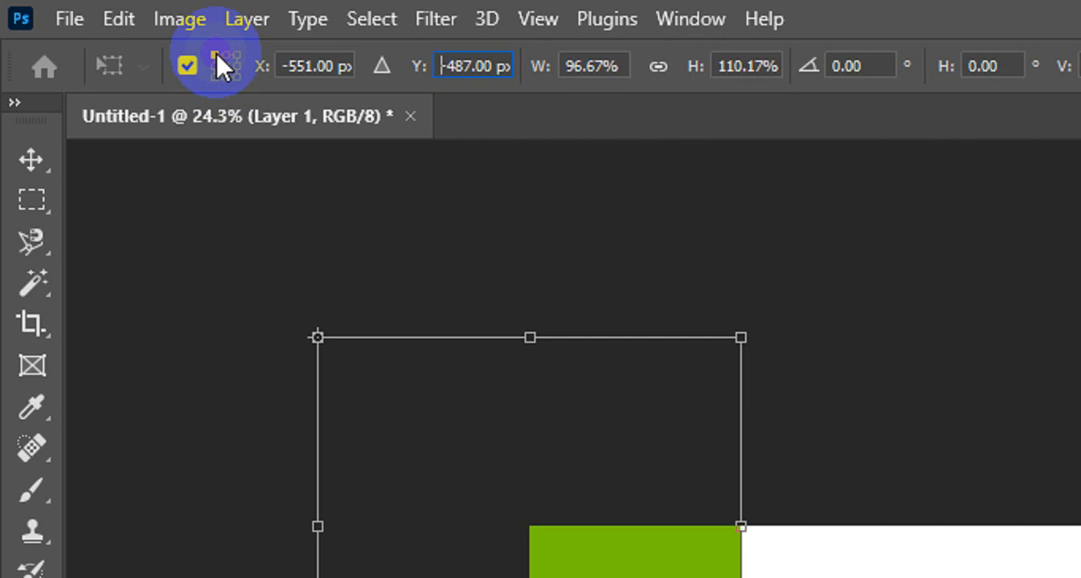
double_click(464, 65)
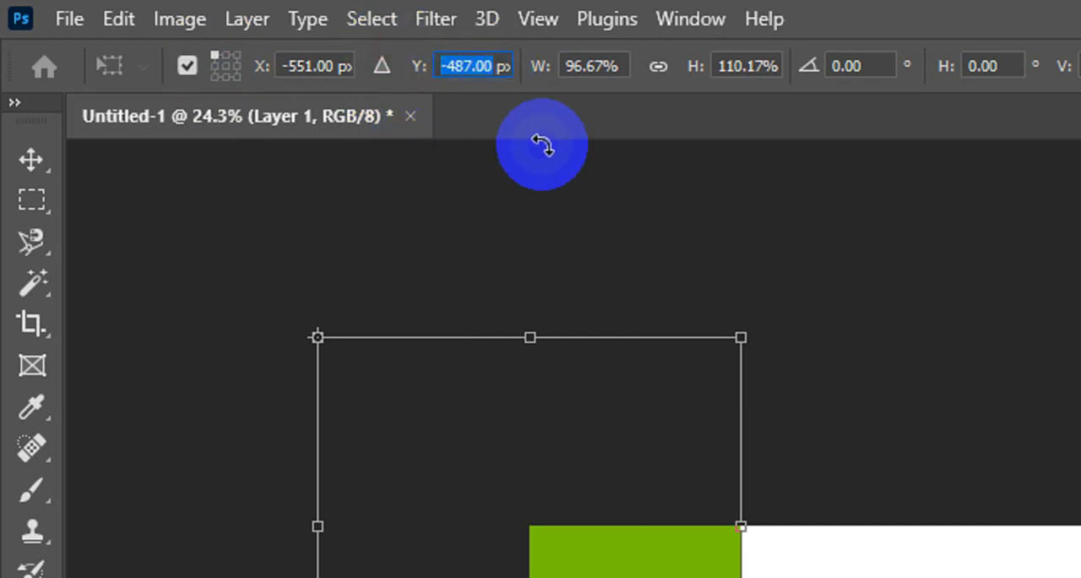
text(0)
click(538, 66)
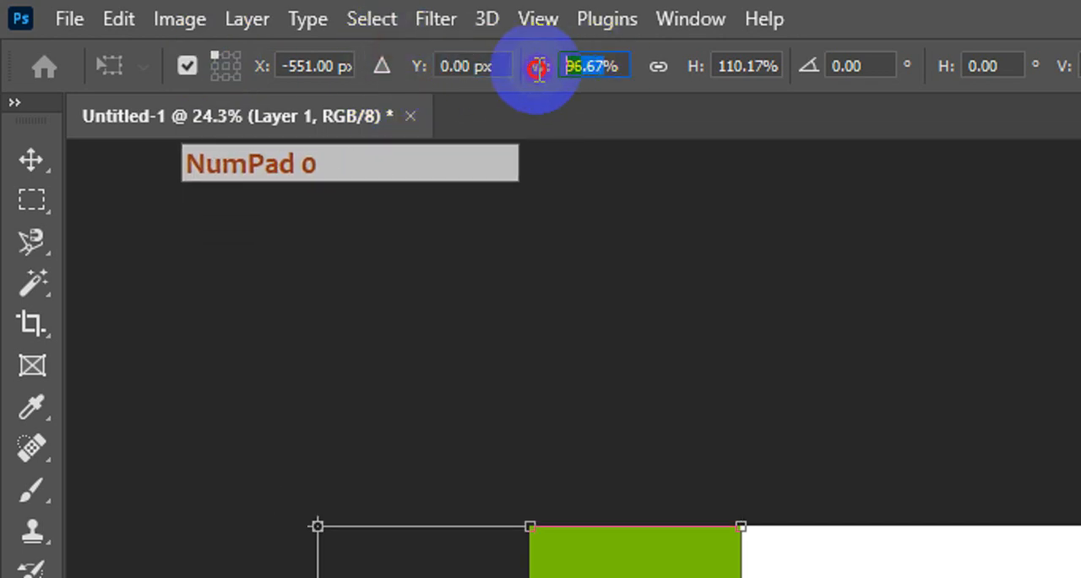
text(0)
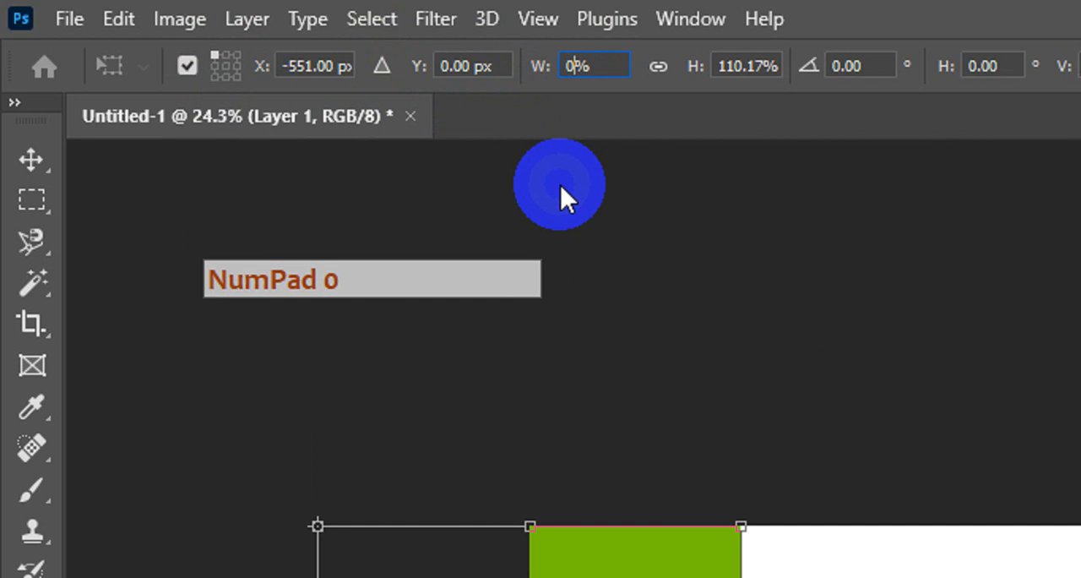
click(577, 69)
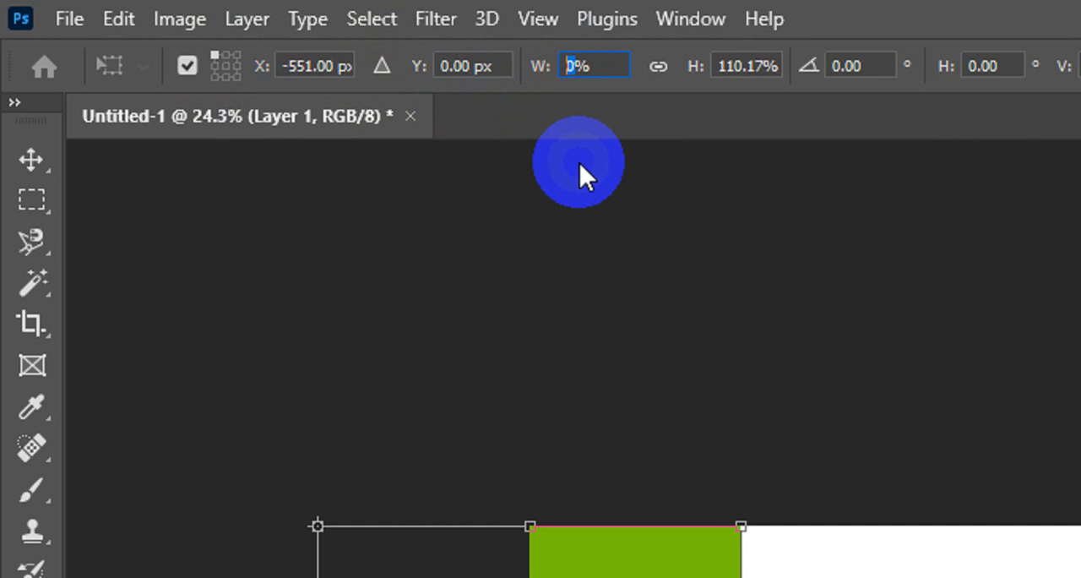
key(Escape)
Step: Set the transform's X position to 0 px with the reference point at the rectangle's top-left corner
click(464, 66)
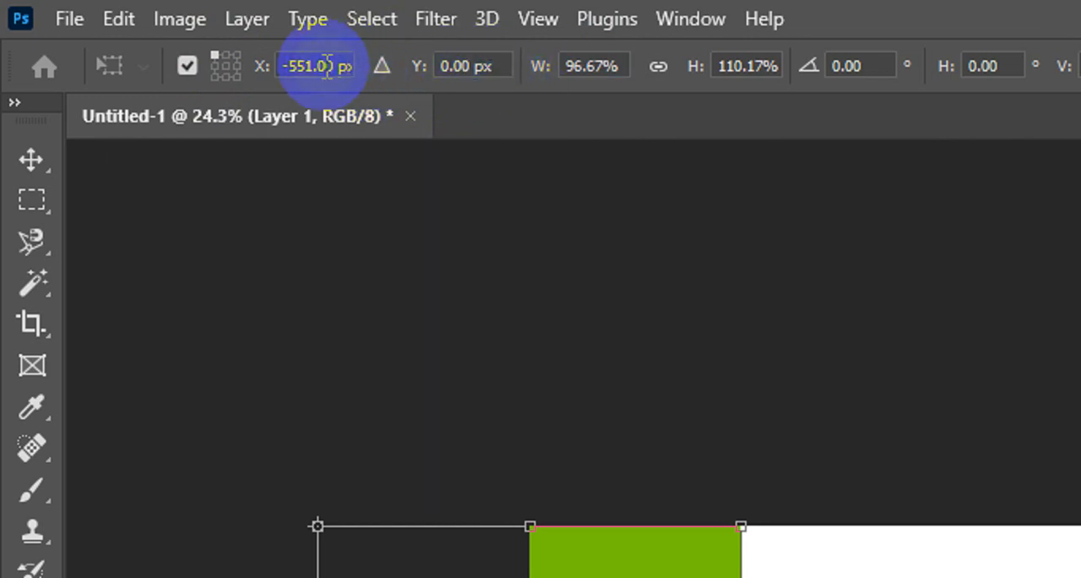
click(288, 71)
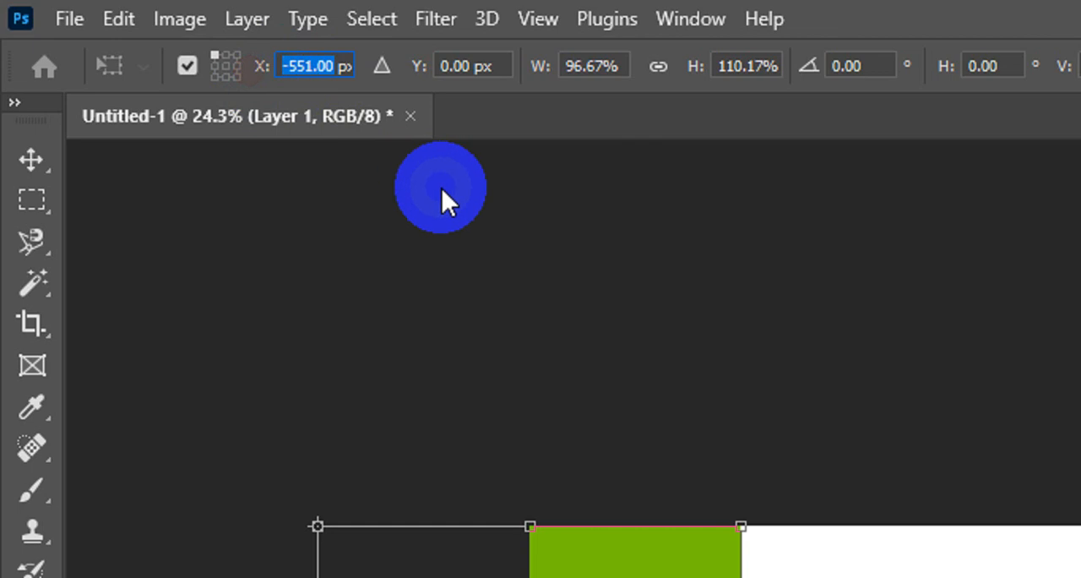
text(0)
key(Return)
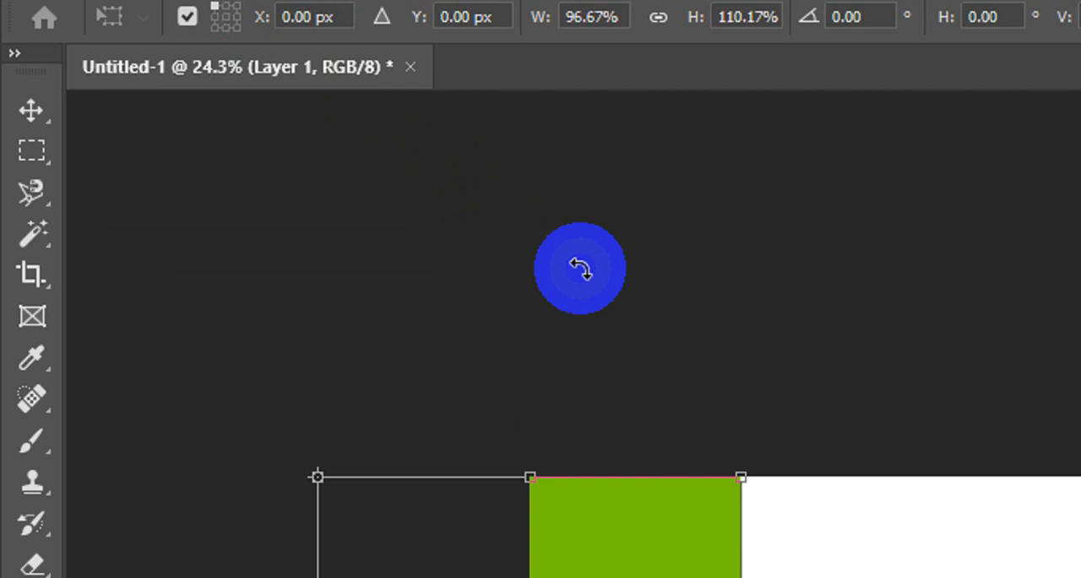
Step: Return the reference point to the rectangle's centre and apply the transform
key(F5)
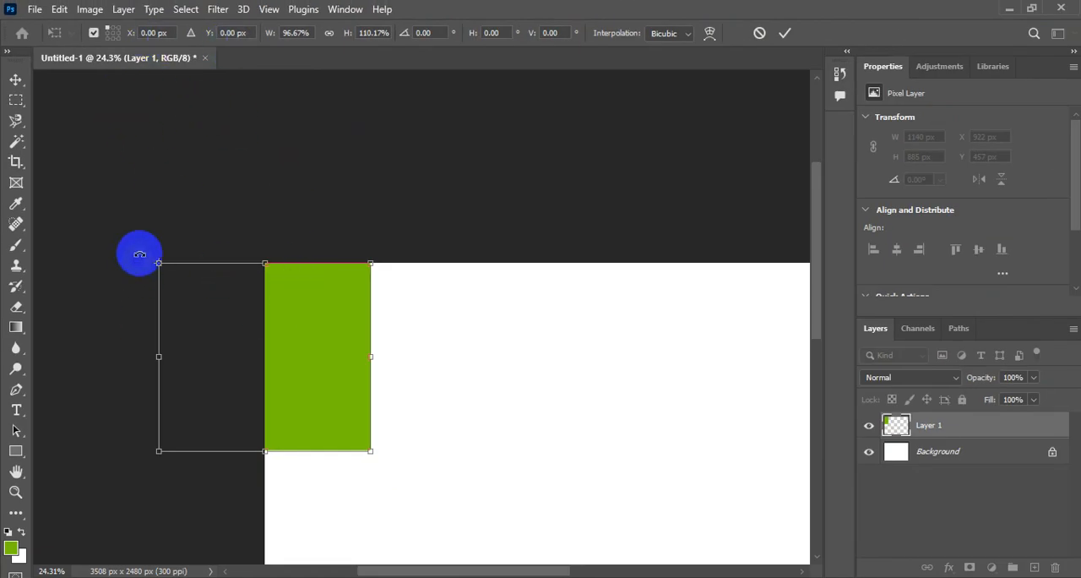
click(113, 37)
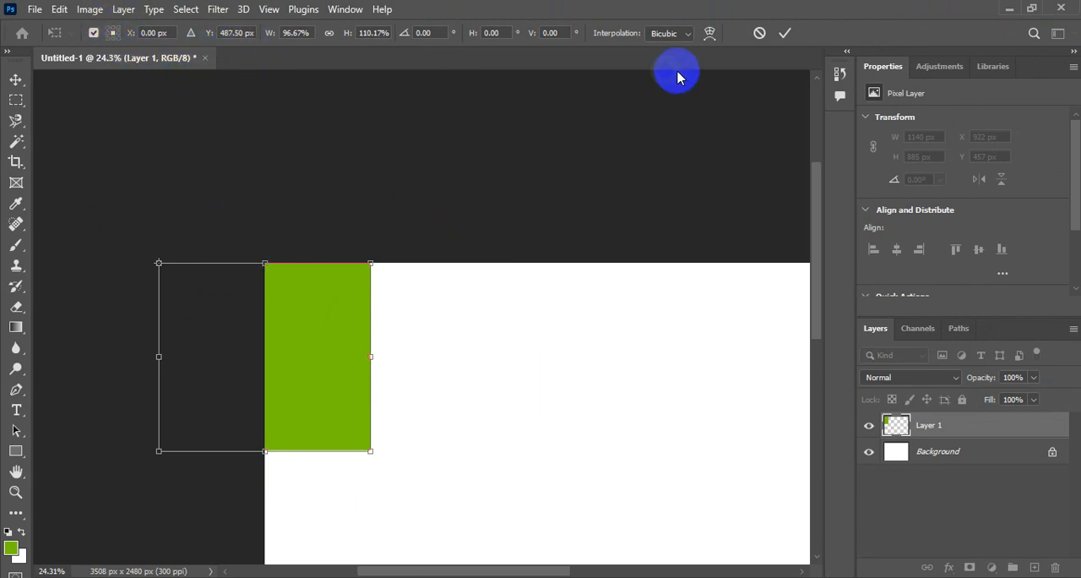
click(784, 33)
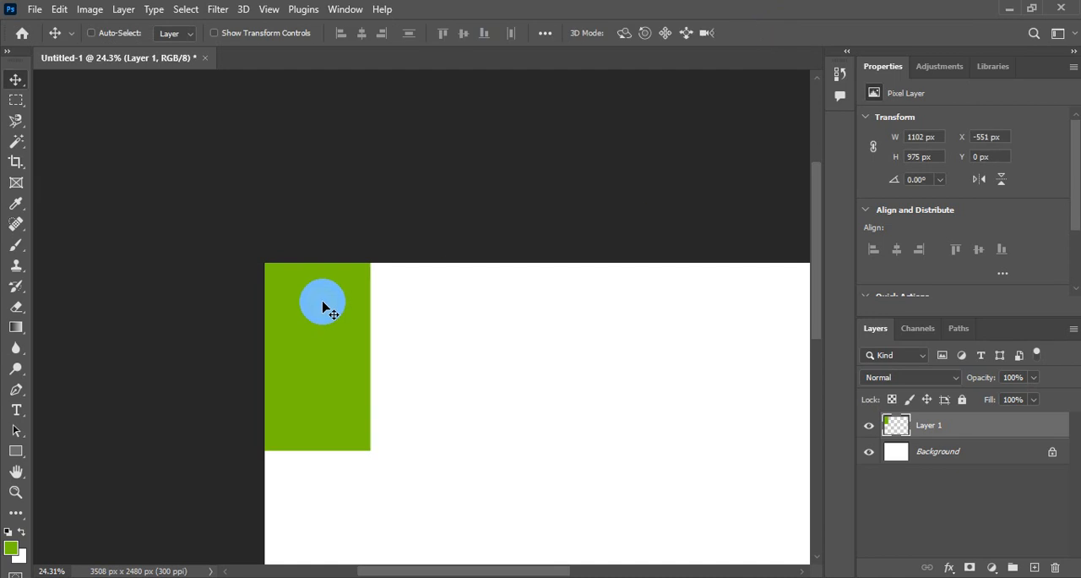
Step: Start a new Free Transform on the green rectangle and set its centre's Y position to 0 px
key(ctrl+t)
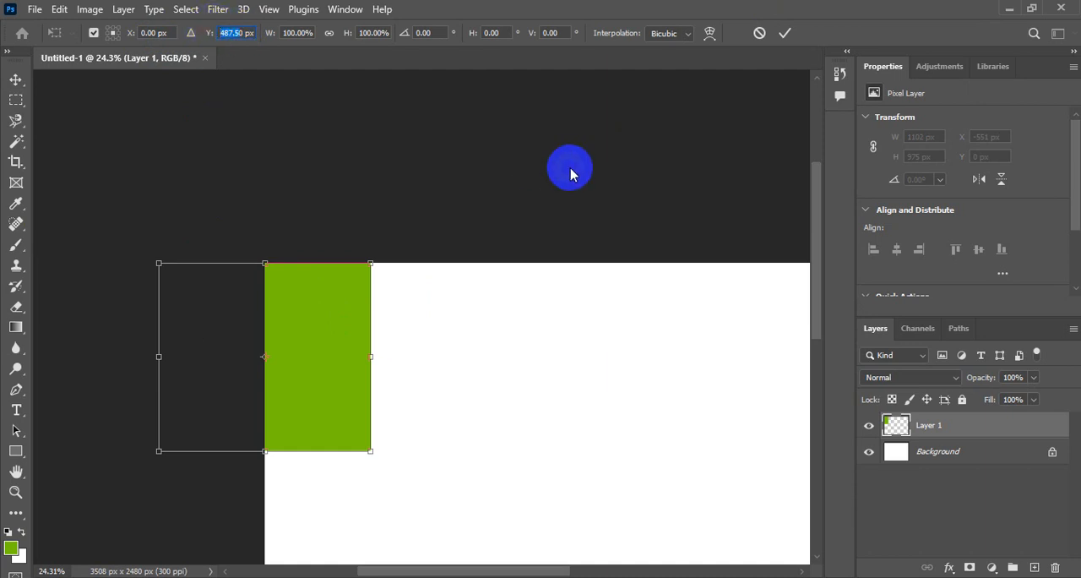
text(00)
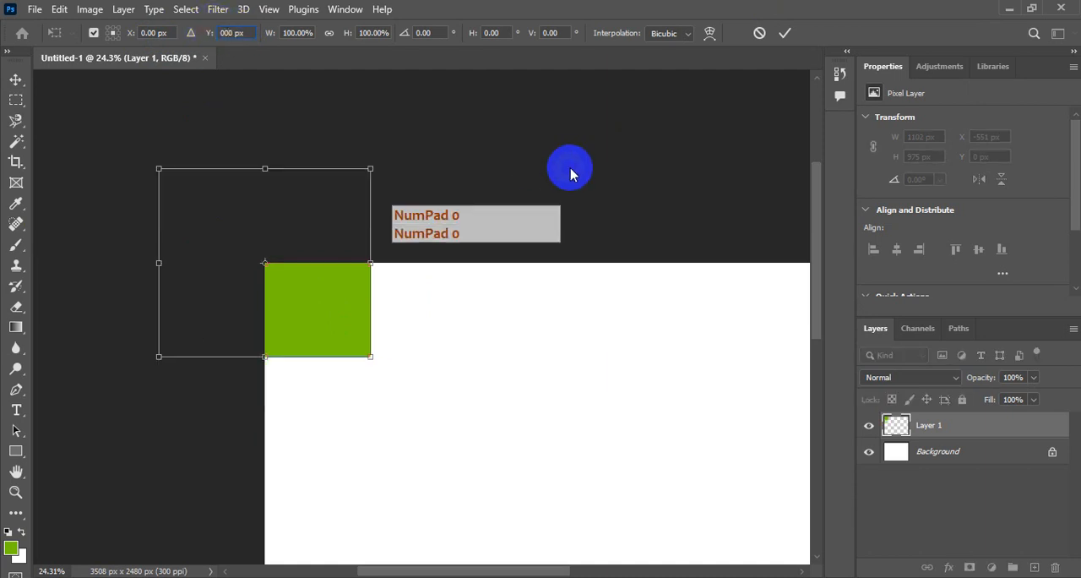
key(Return)
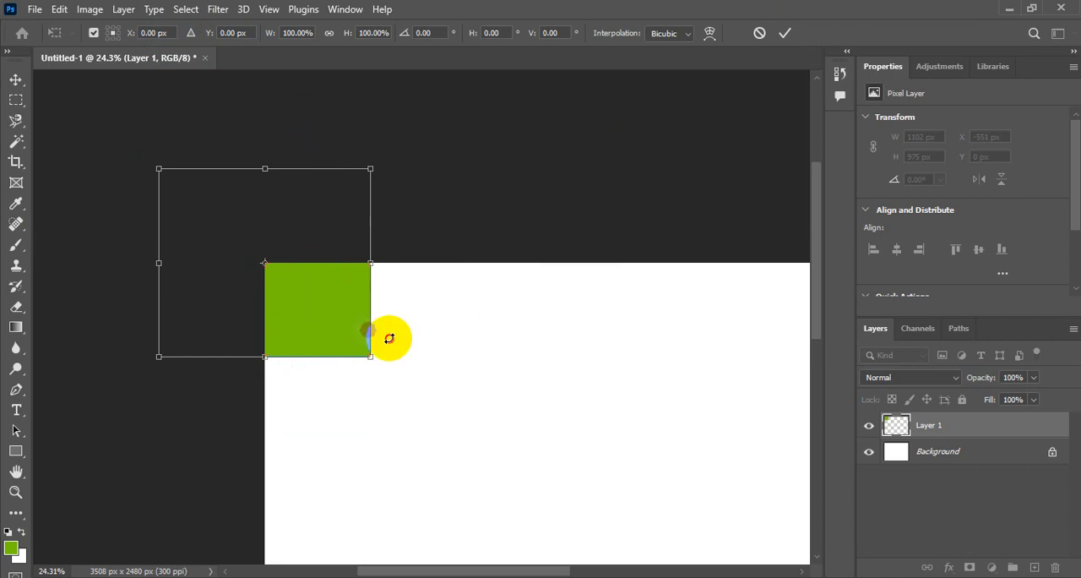
Step: Move the rectangle's centre to about X 1086, Y 716.5 px, and switch the reference point to the top-left corner and back to centre
drag(328, 287, 538, 425)
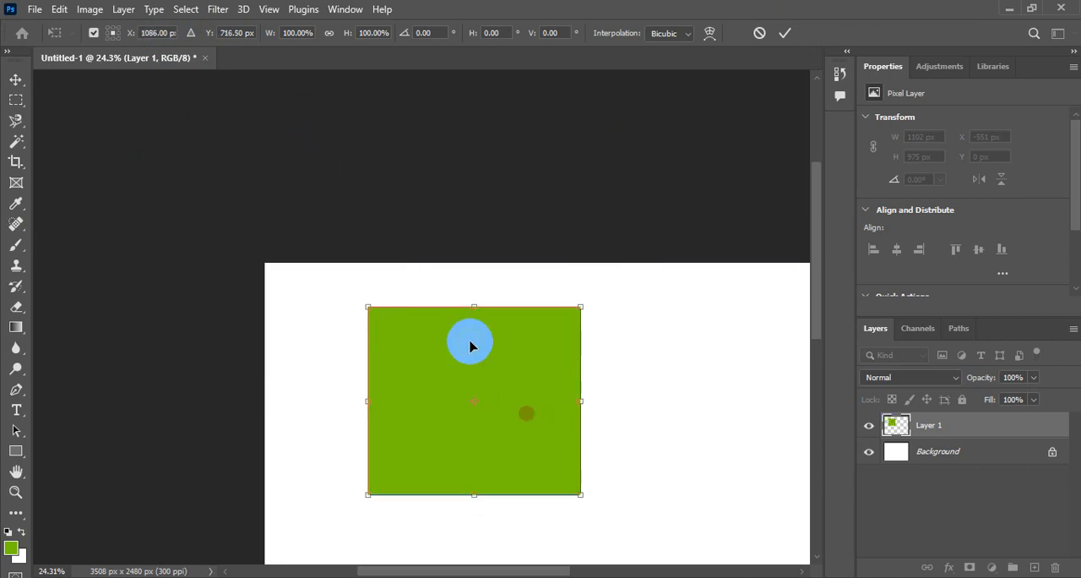
click(109, 29)
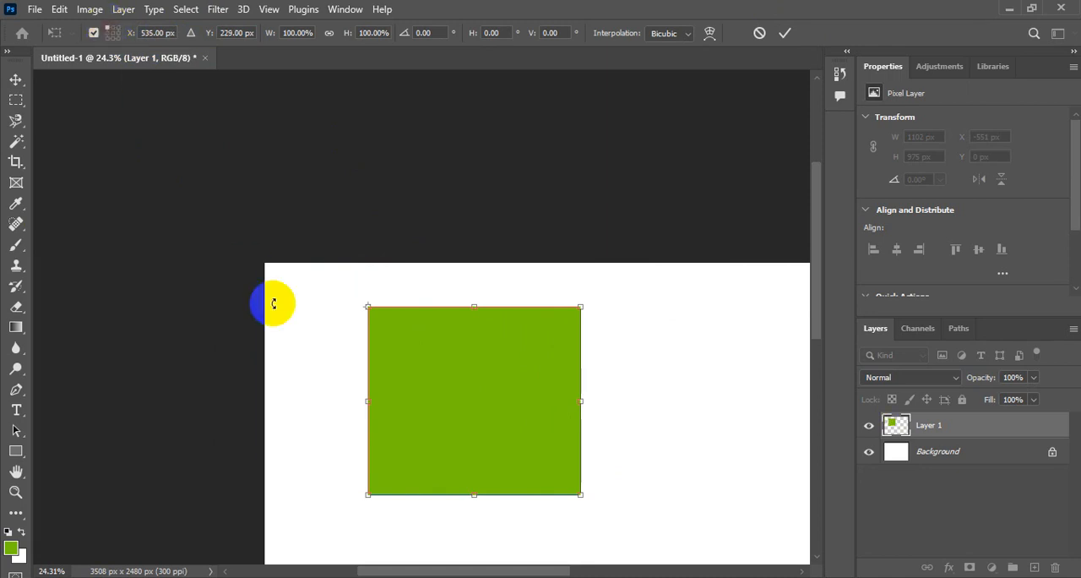
click(113, 33)
Step: Move the rectangle's centre to about X 1341, Y 1008.5 px, and on to about X 1135, Y 1240 px
drag(816, 234, 817, 299)
drag(490, 571, 536, 571)
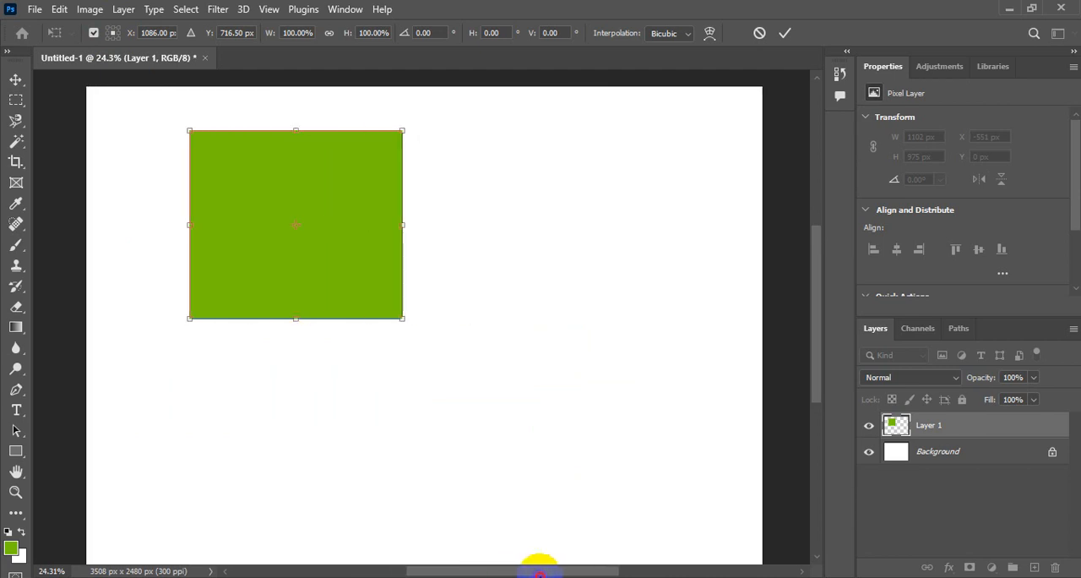
drag(324, 193, 374, 245)
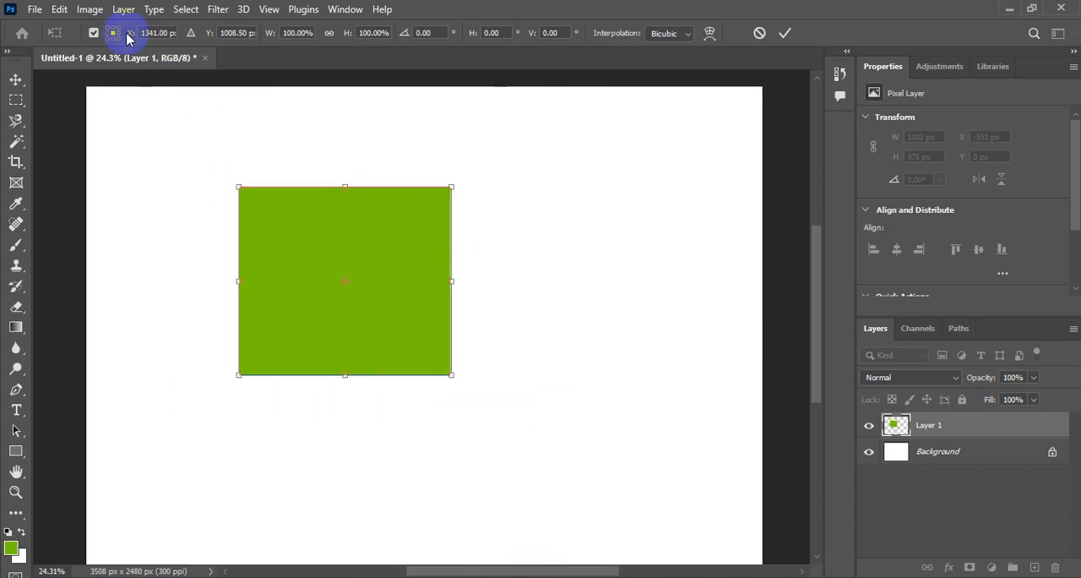
click(235, 33)
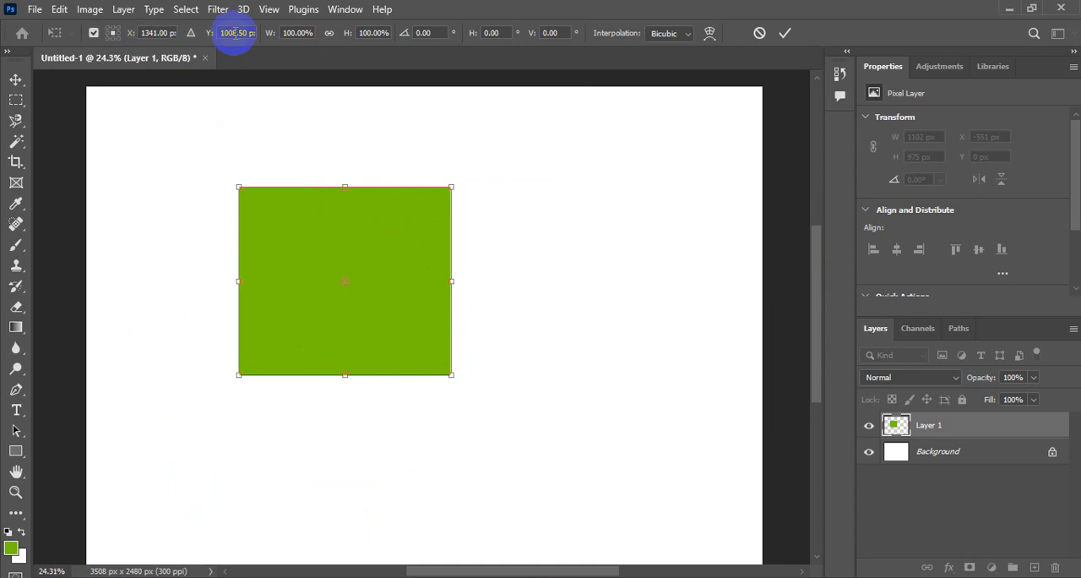
drag(301, 225, 290, 309)
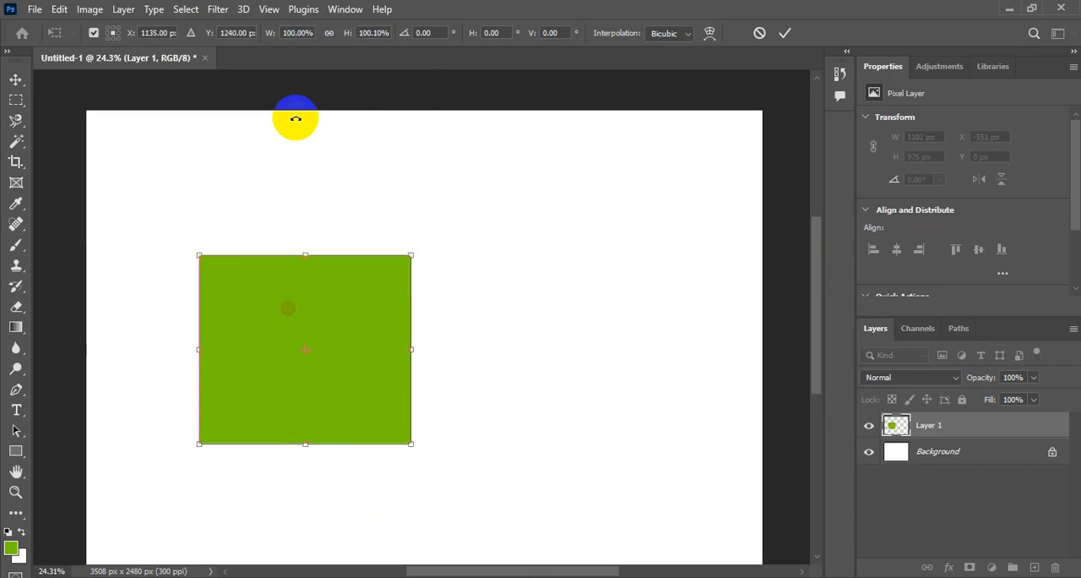
Step: Change the transform's width and height units from percent to inches
right_click(299, 34)
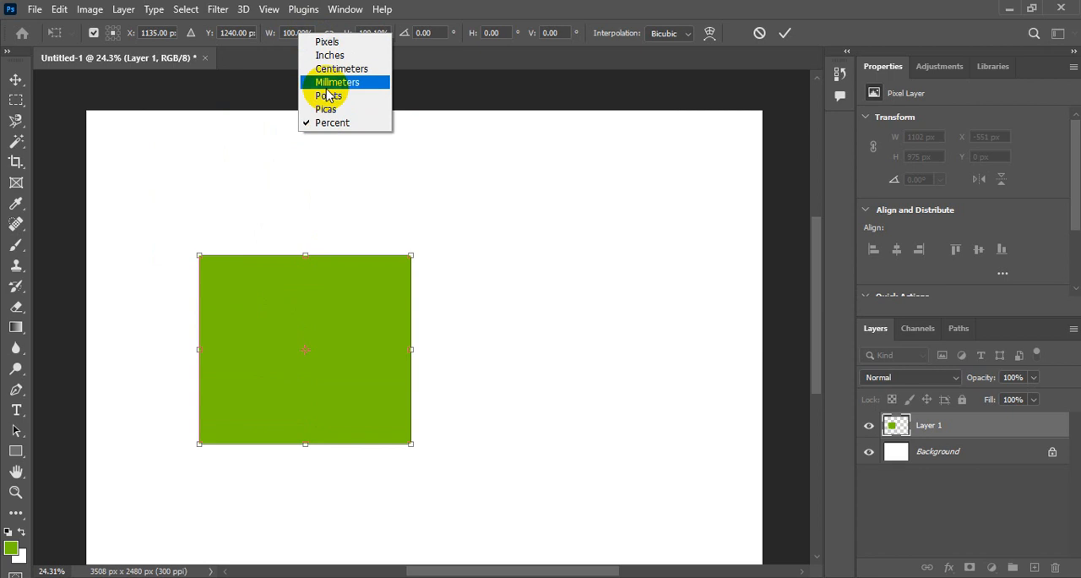
click(330, 55)
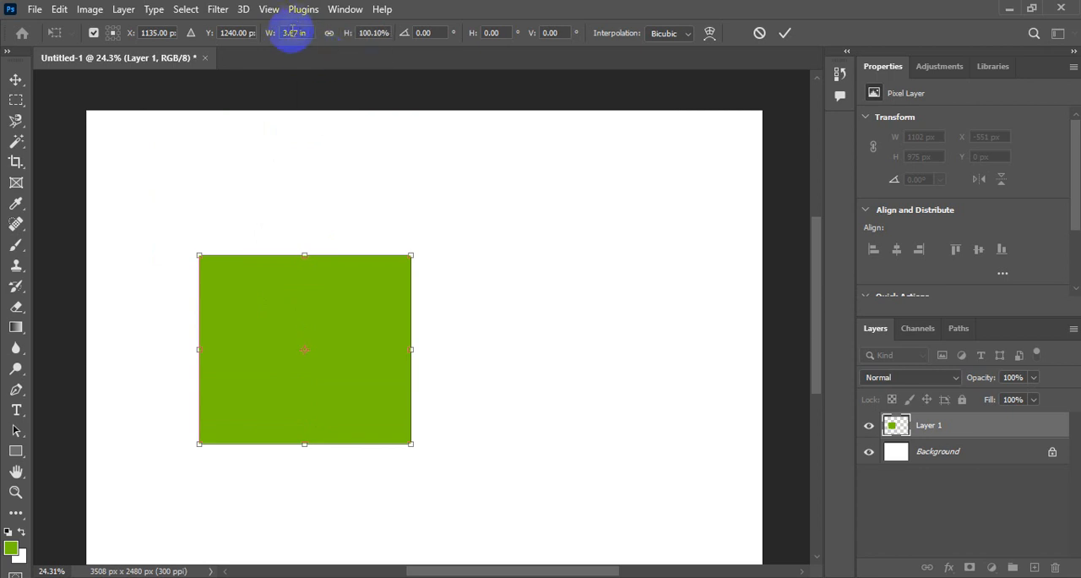
click(374, 33)
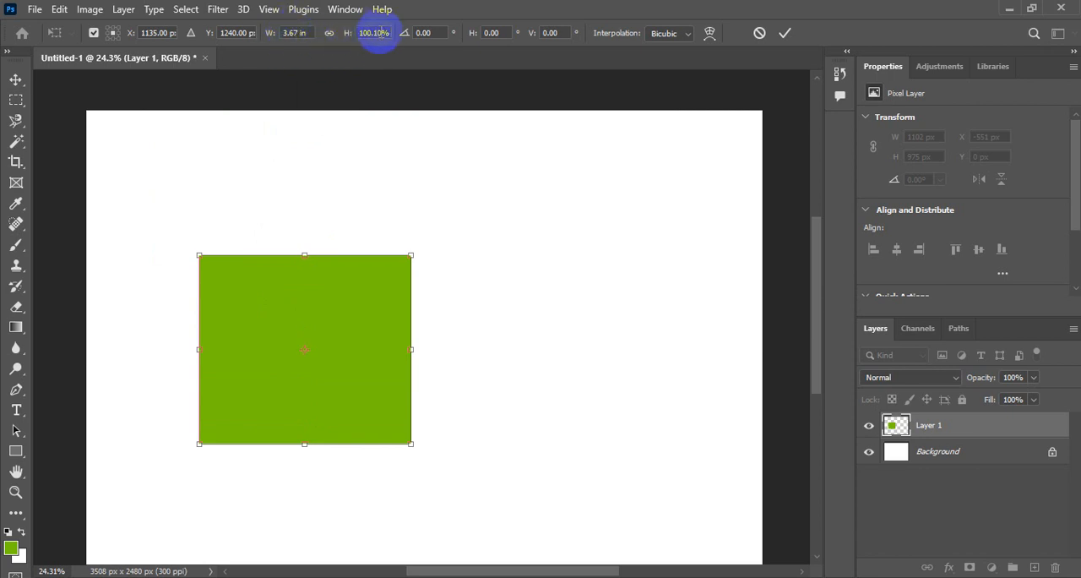
right_click(377, 33)
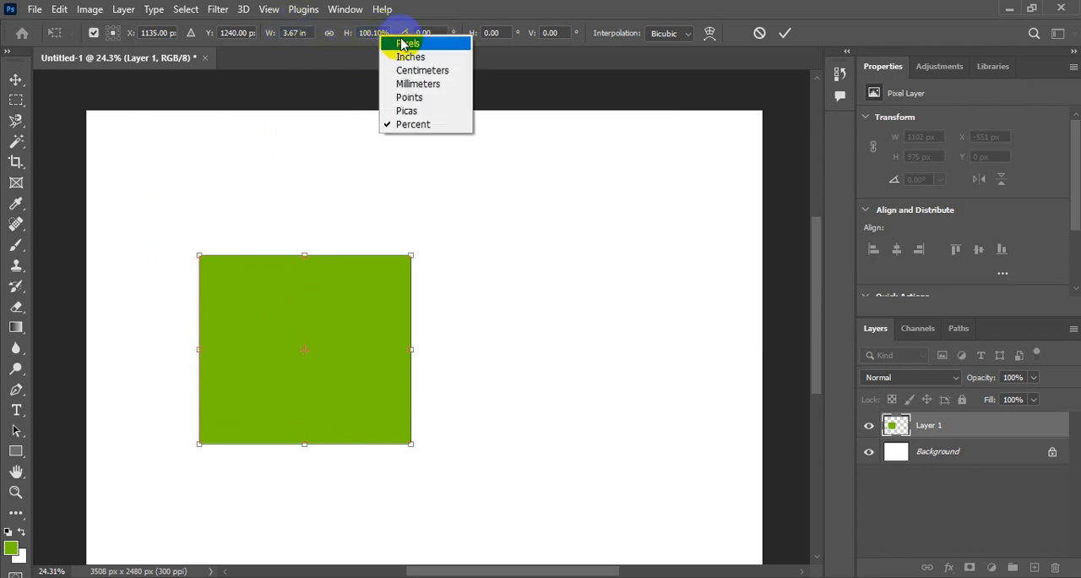
click(408, 59)
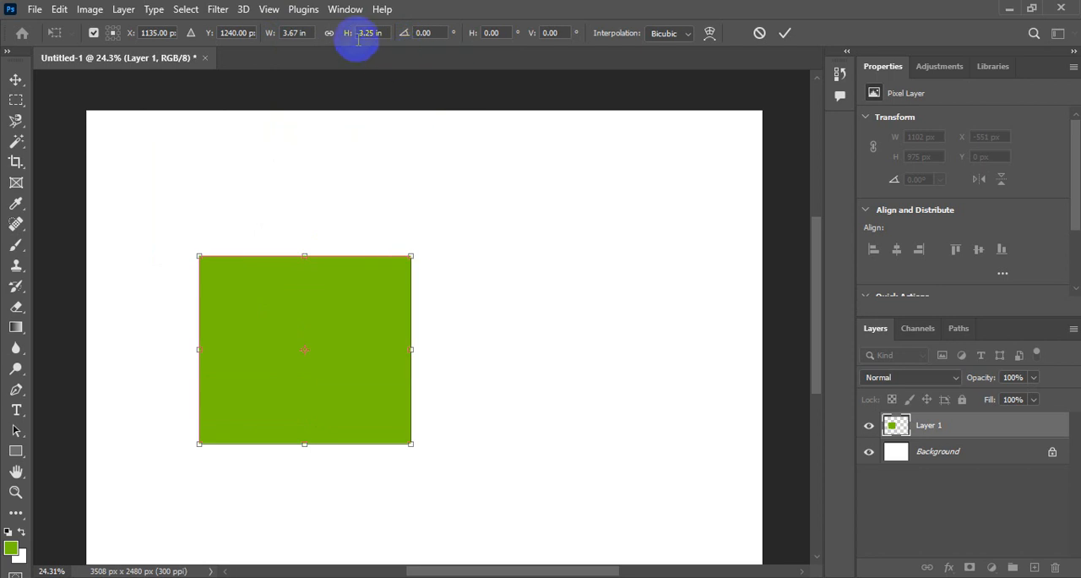
Step: Resize the green rectangle to 3 in wide and 2 in high, and apply the transform
key(shift+Tab)
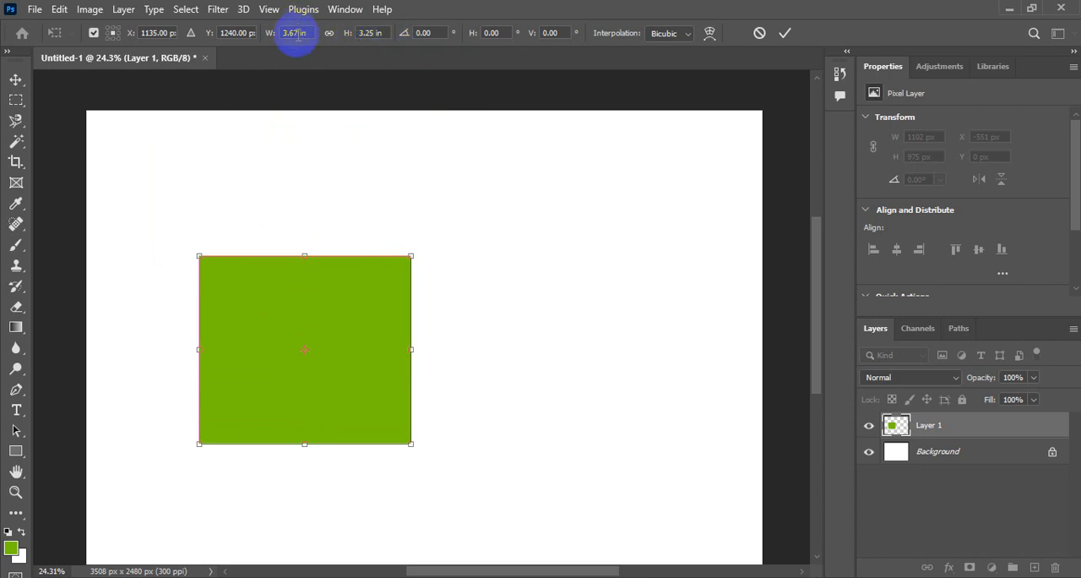
drag(295, 36, 276, 39)
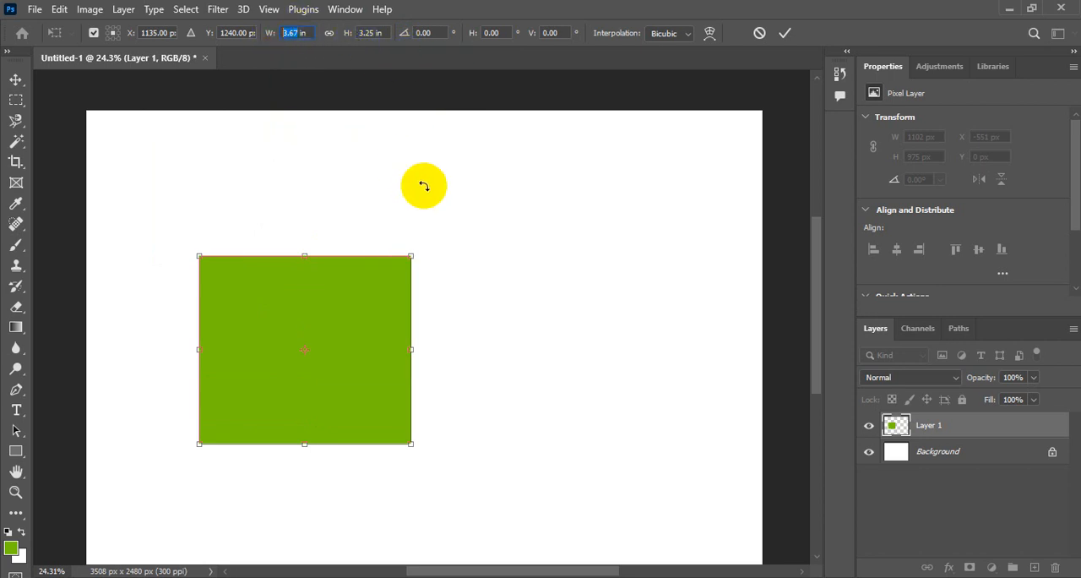
text(3)
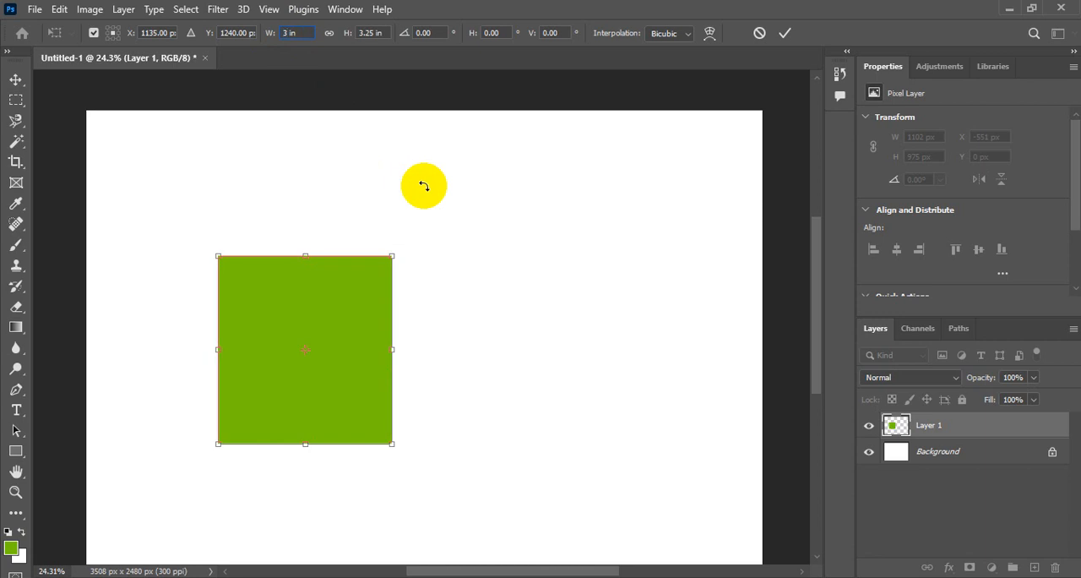
click(373, 32)
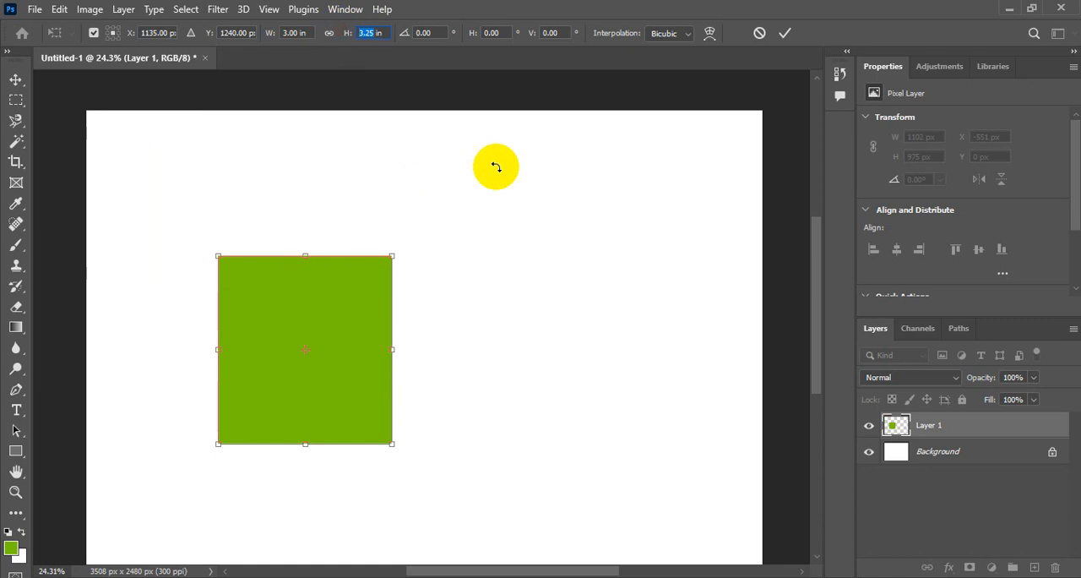
text(2)
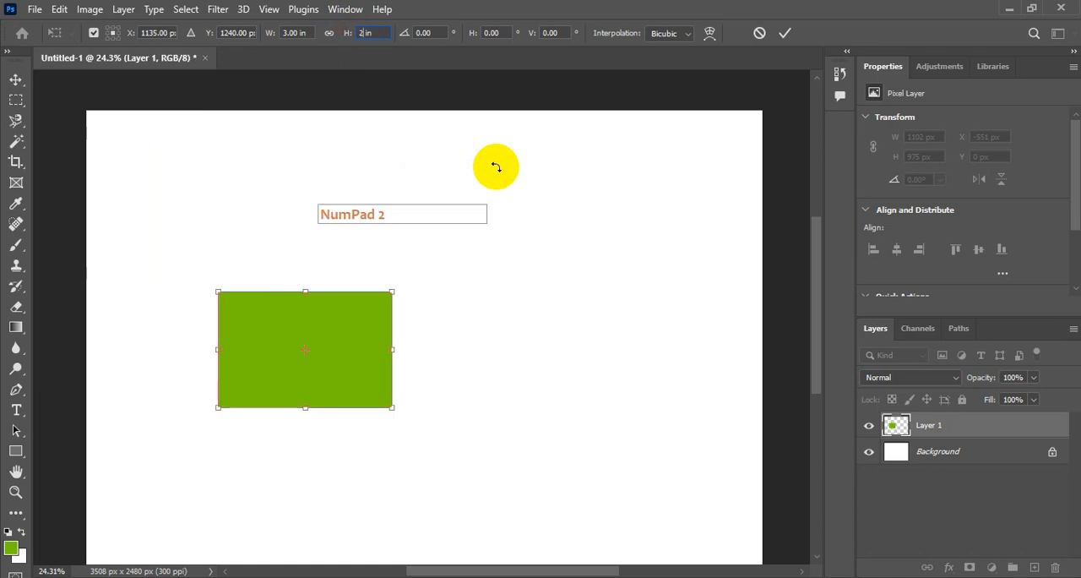
click(786, 34)
Step: Move the resized rectangle sideways to about X 1101 px, Y 940 px
drag(346, 316, 417, 248)
drag(385, 158, 385, 158)
Step: Free Transform the green rectangle with its width and height linked, setting the width to 6 in
click(67, 16)
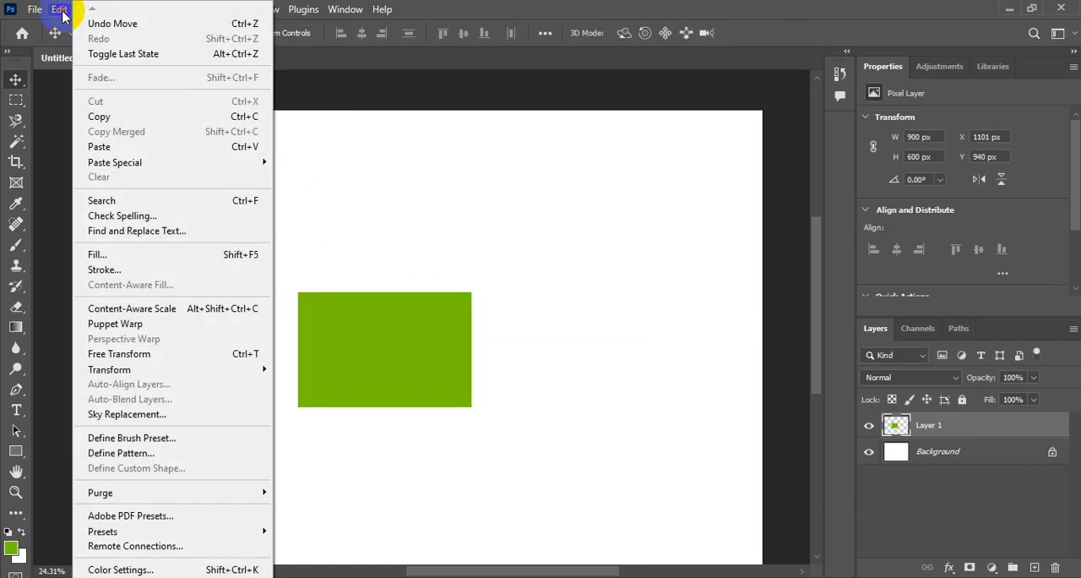
click(143, 351)
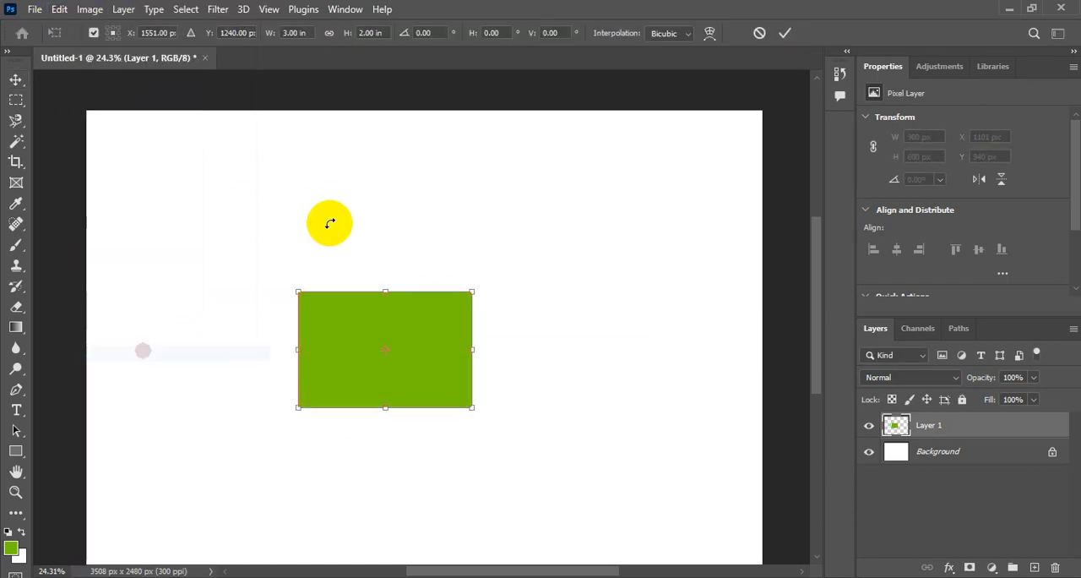
click(329, 34)
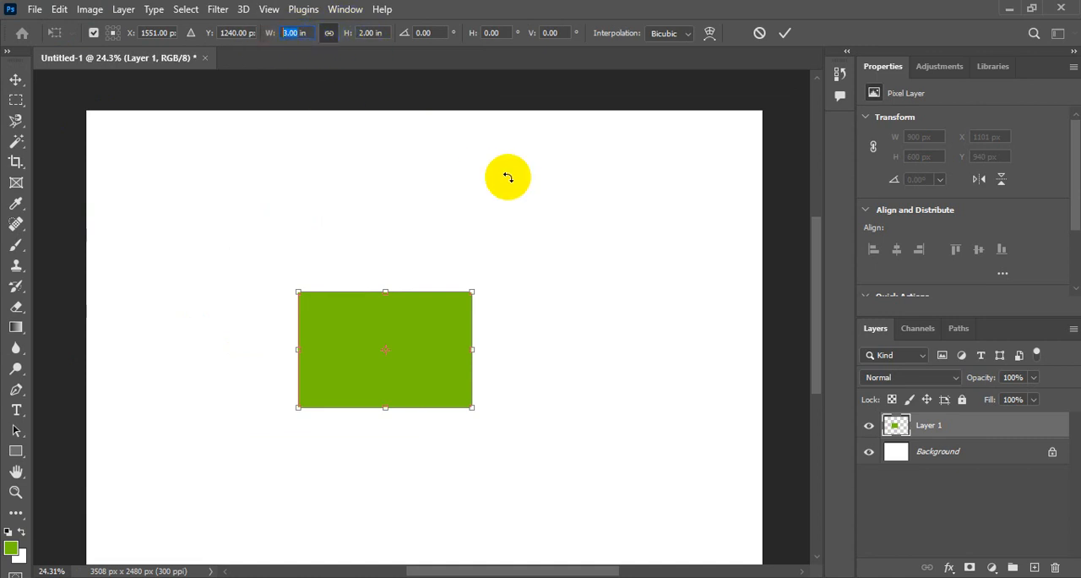
text(6)
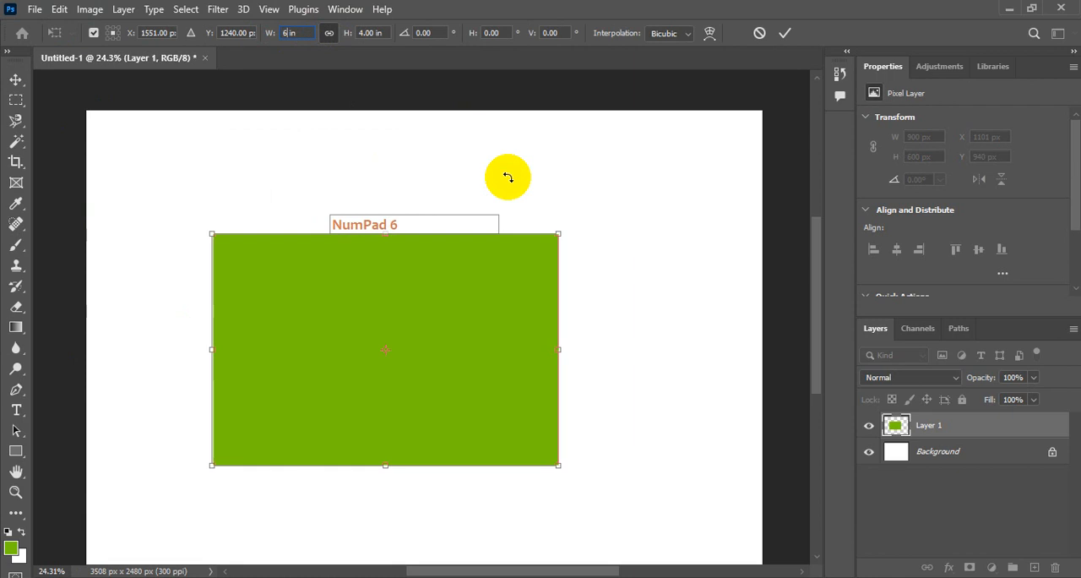
key(Return)
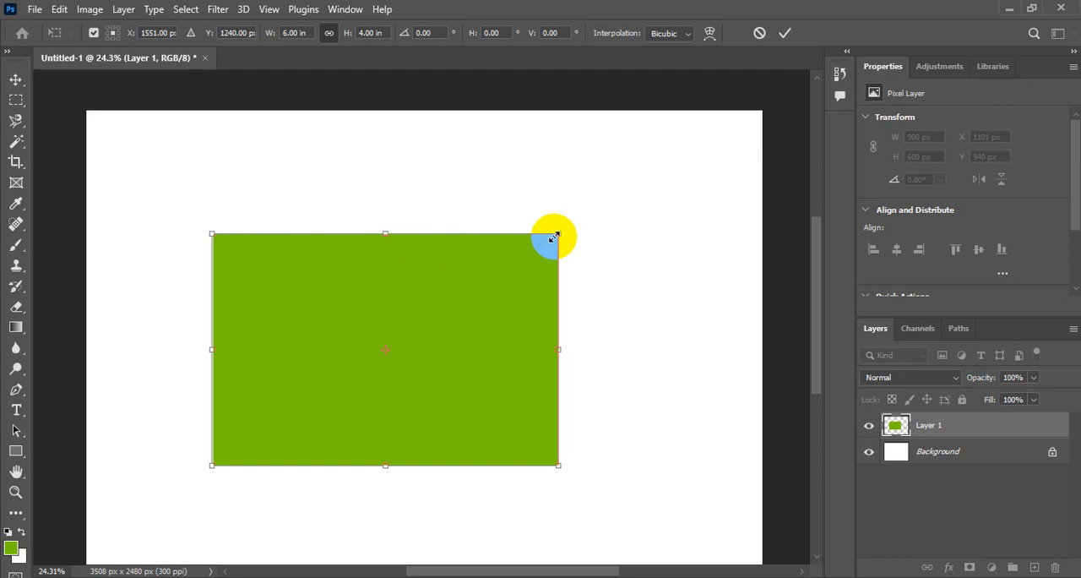
Step: Scale the rectangle proportionally to about 5.95 in wide, and with proportions unlinked stretch it to about 6.07 in by 3.83 in
mouse_move(556, 238)
mouse_down()
mouse_move(623, 189)
mouse_move(553, 240)
mouse_up()
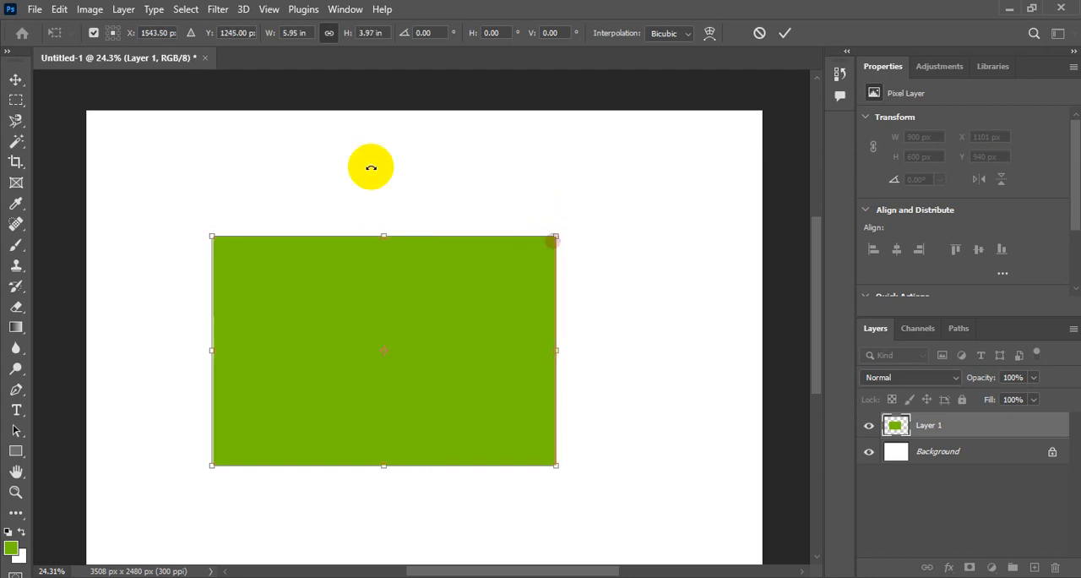
click(327, 35)
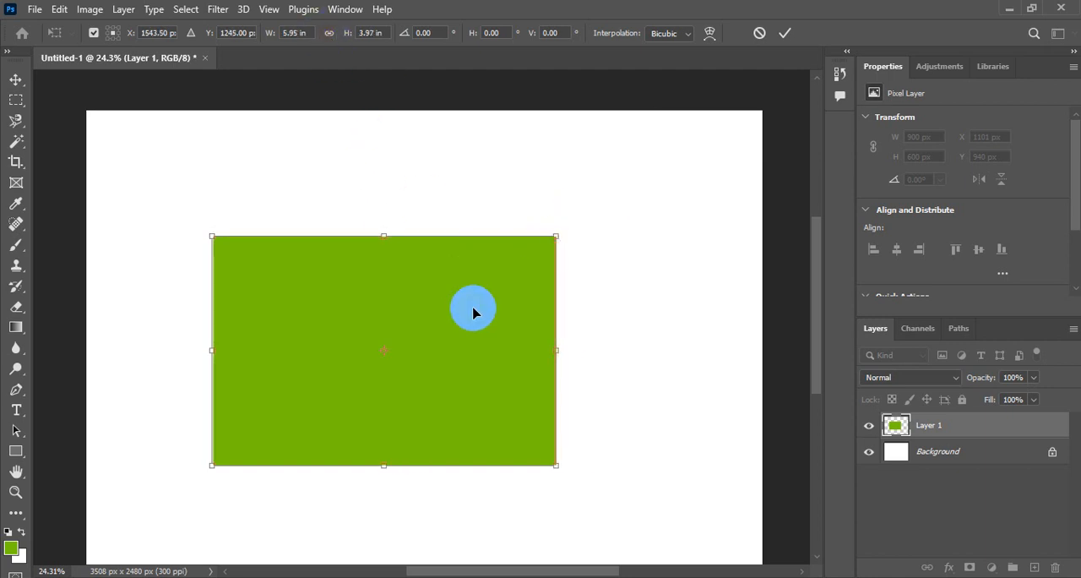
mouse_move(550, 354)
mouse_down()
mouse_move(616, 355)
mouse_move(505, 354)
mouse_move(558, 358)
mouse_up()
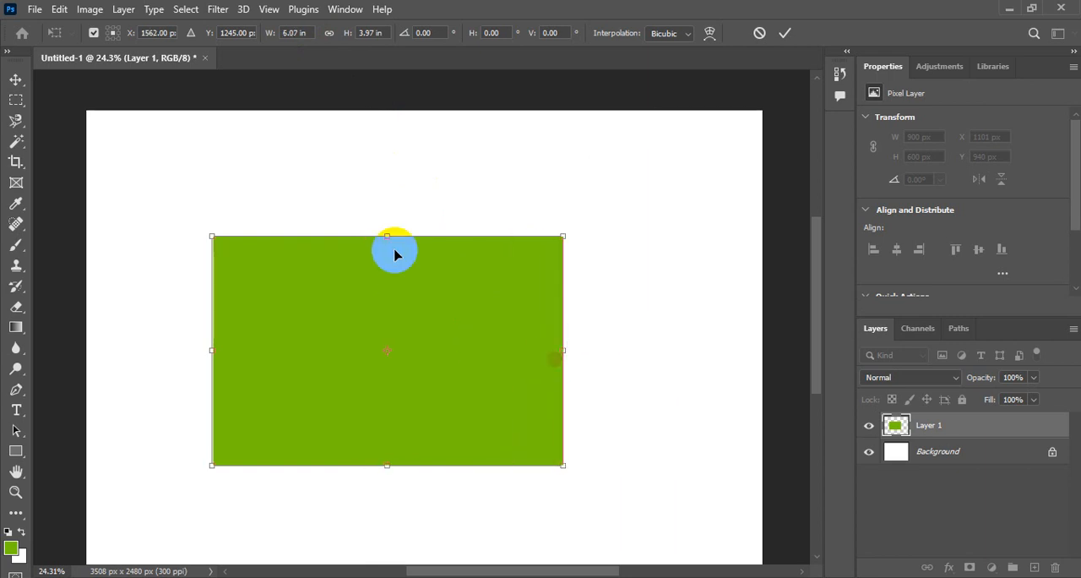
mouse_move(389, 236)
mouse_down()
mouse_move(391, 223)
mouse_move(388, 244)
mouse_up()
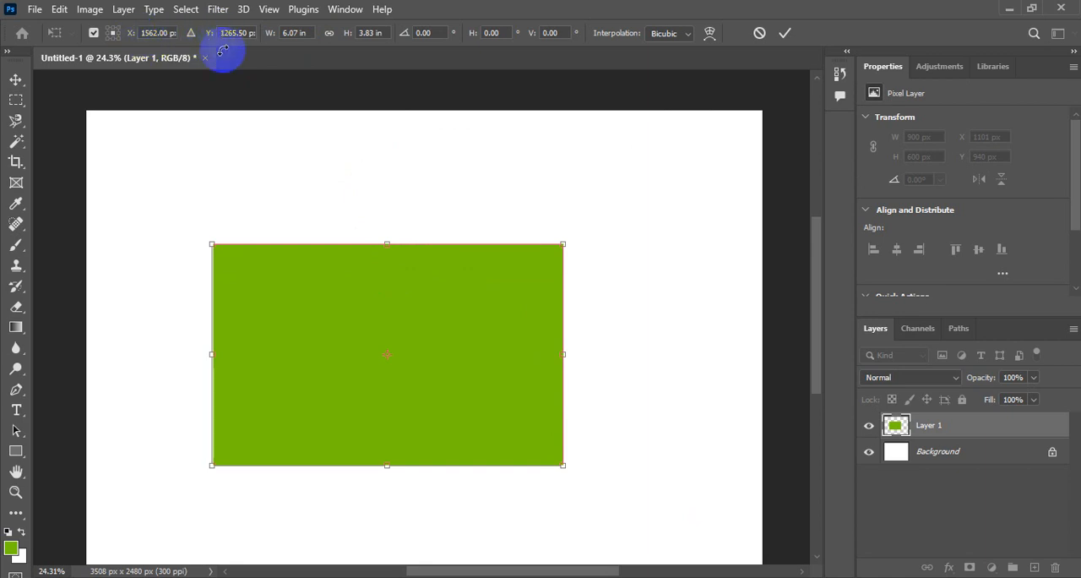
Step: Move the rectangle's centre to about X 1611, Y 985.5 px, and on to about X 1545, Y 1158.5 px
drag(243, 268, 254, 214)
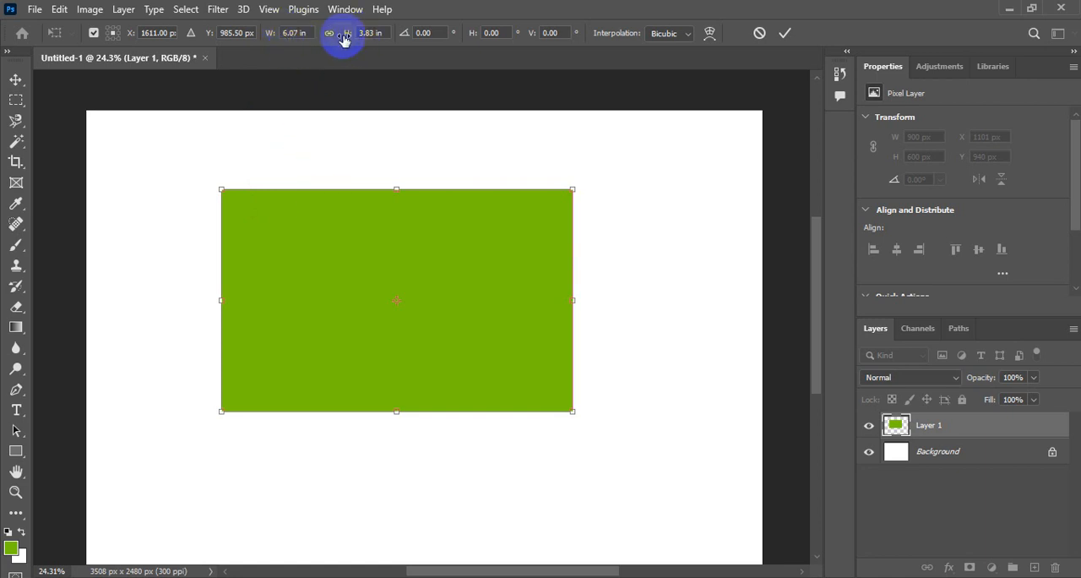
drag(400, 236, 388, 276)
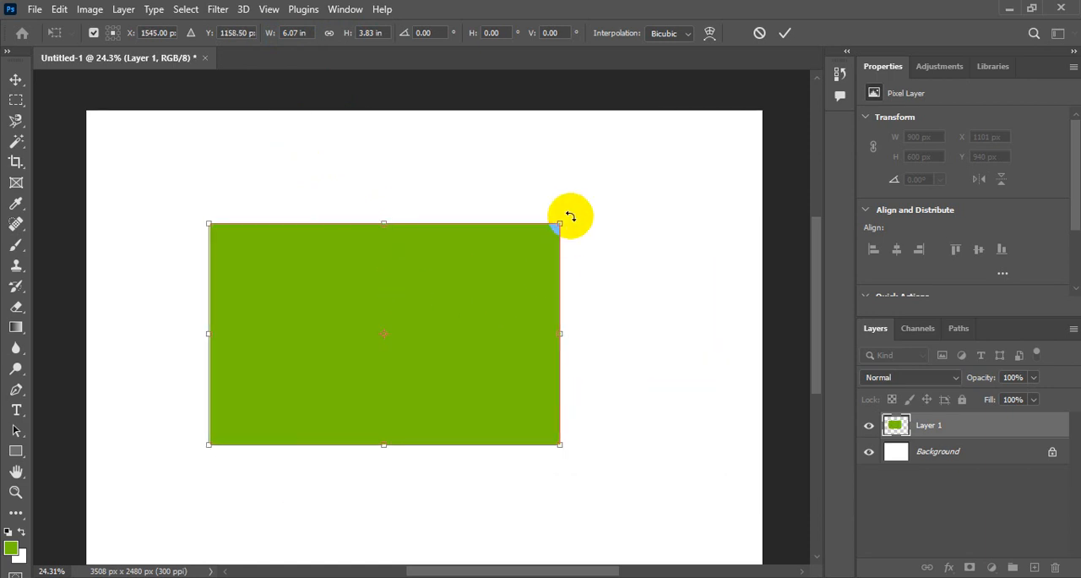
Step: Rotate the rectangle to about -0.63° around its centre, and to about 0.16° around a reference point at its upper-left corner
mouse_move(580, 214)
mouse_down()
mouse_move(500, 129)
mouse_move(566, 318)
mouse_move(516, 236)
mouse_move(553, 250)
mouse_move(597, 220)
mouse_up()
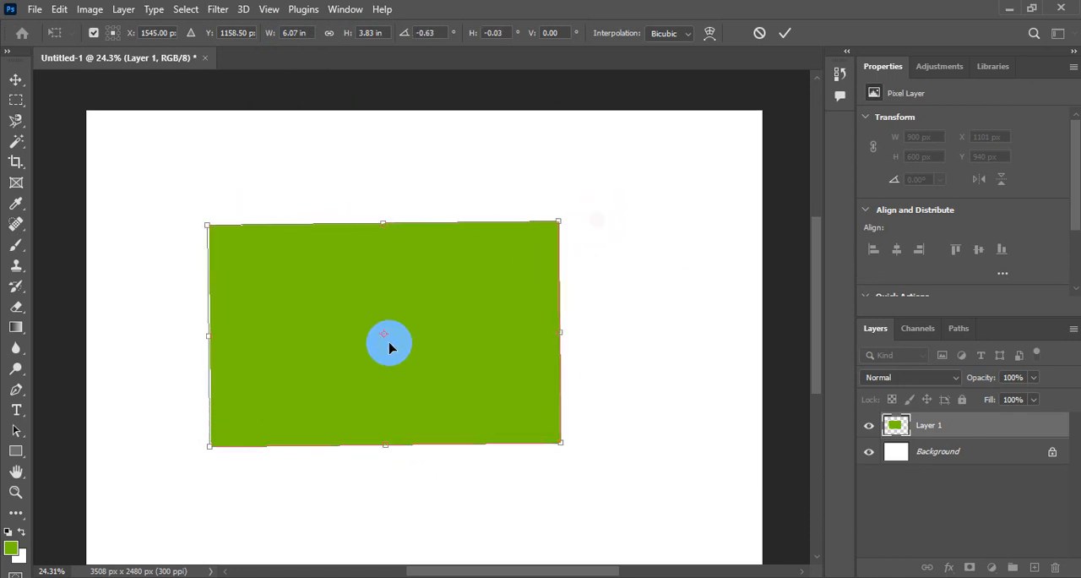
drag(384, 337, 217, 234)
drag(596, 193, 630, 198)
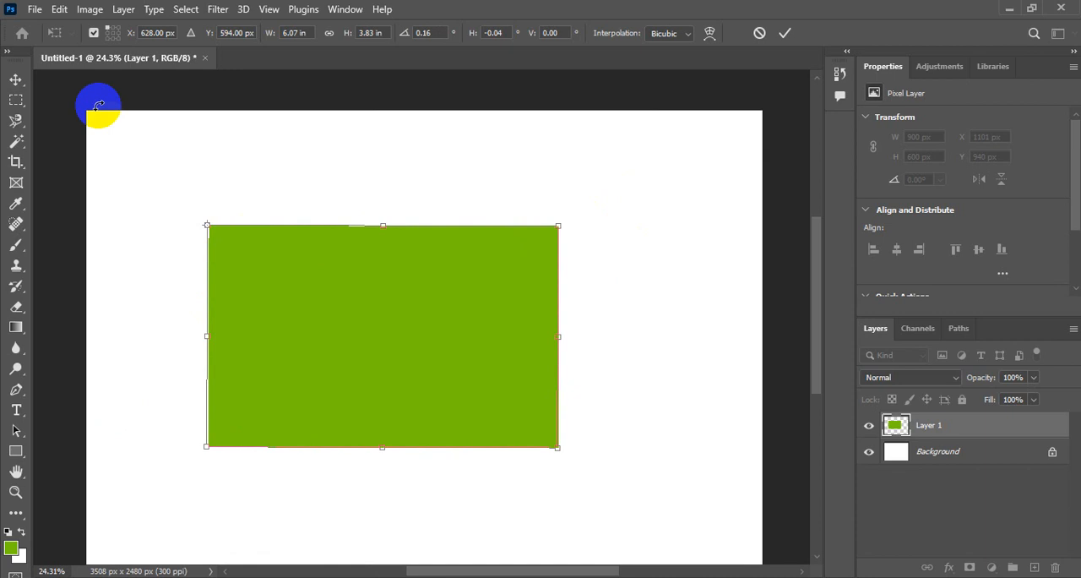
Step: Set the reference point to the middle of the bottom edge, rotate the rectangle slightly around it, and apply the transform
click(113, 34)
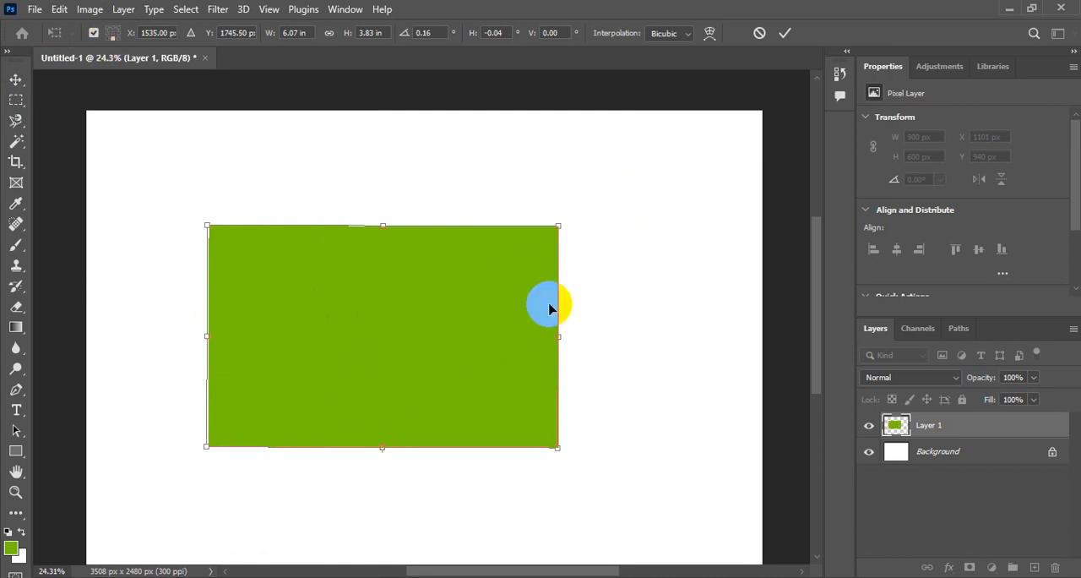
drag(591, 275, 612, 244)
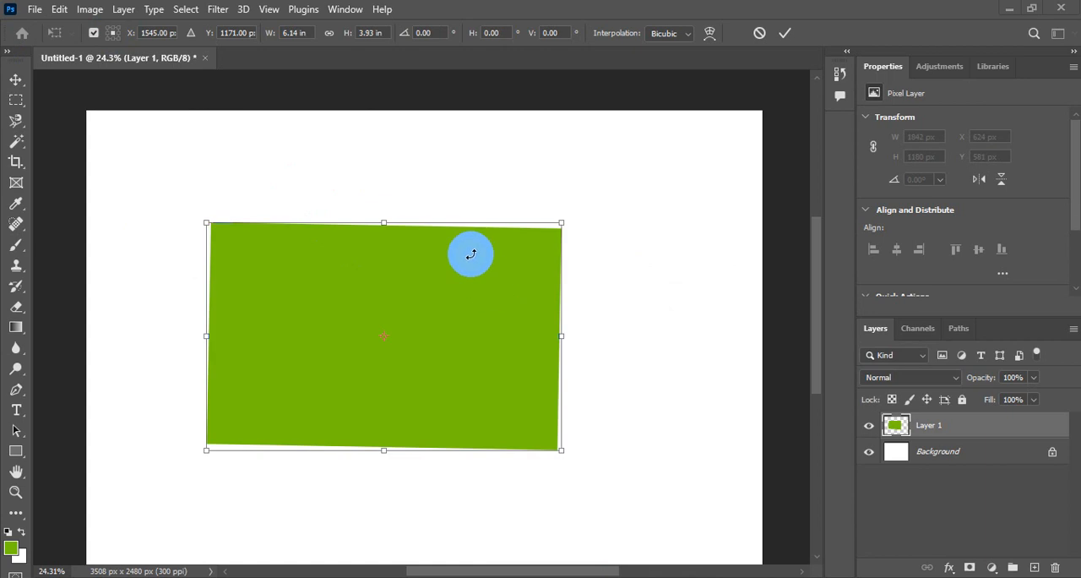
click(786, 34)
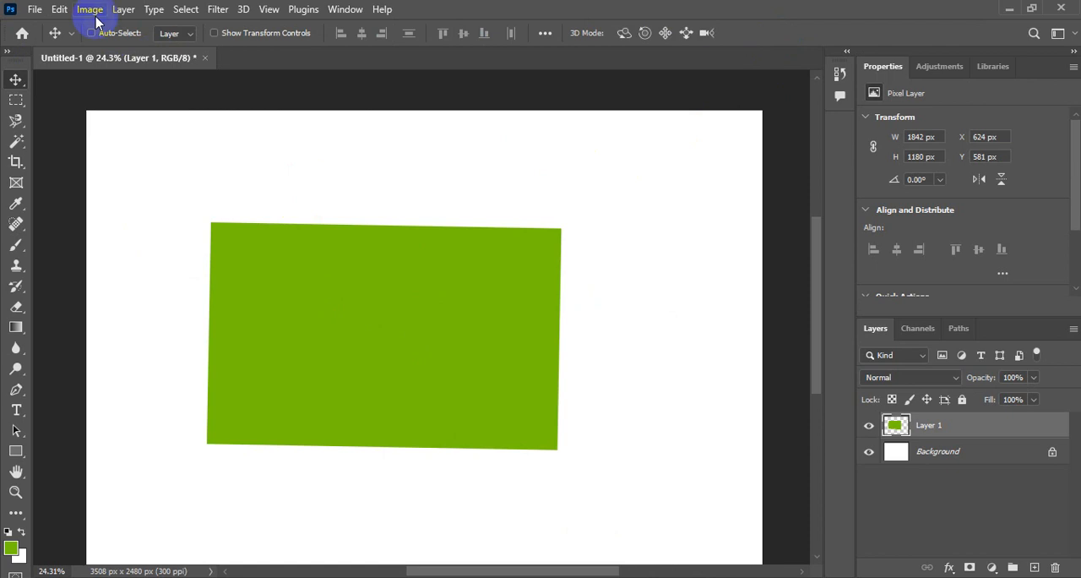
click(59, 9)
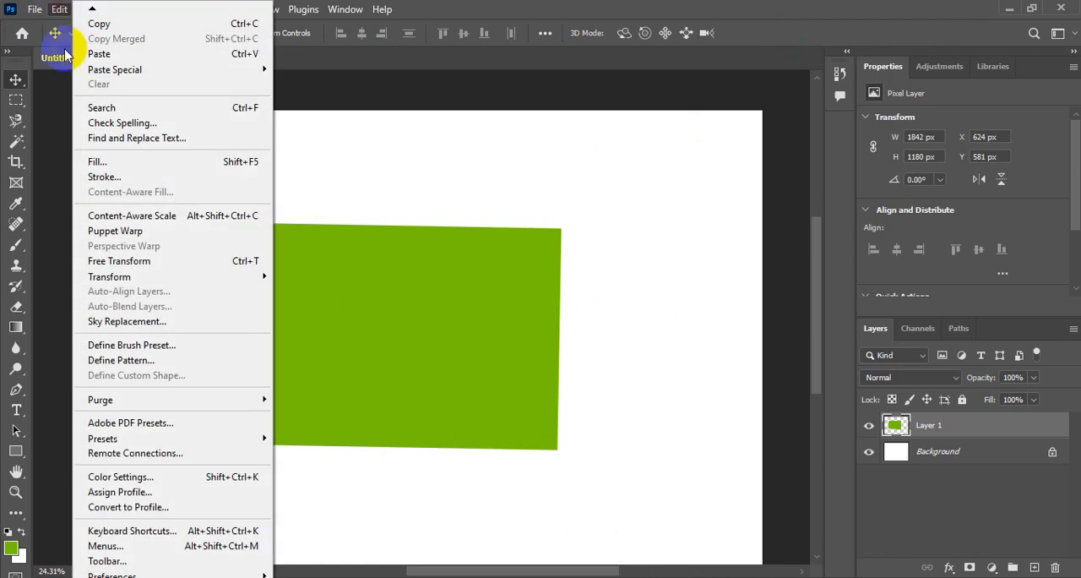
click(127, 260)
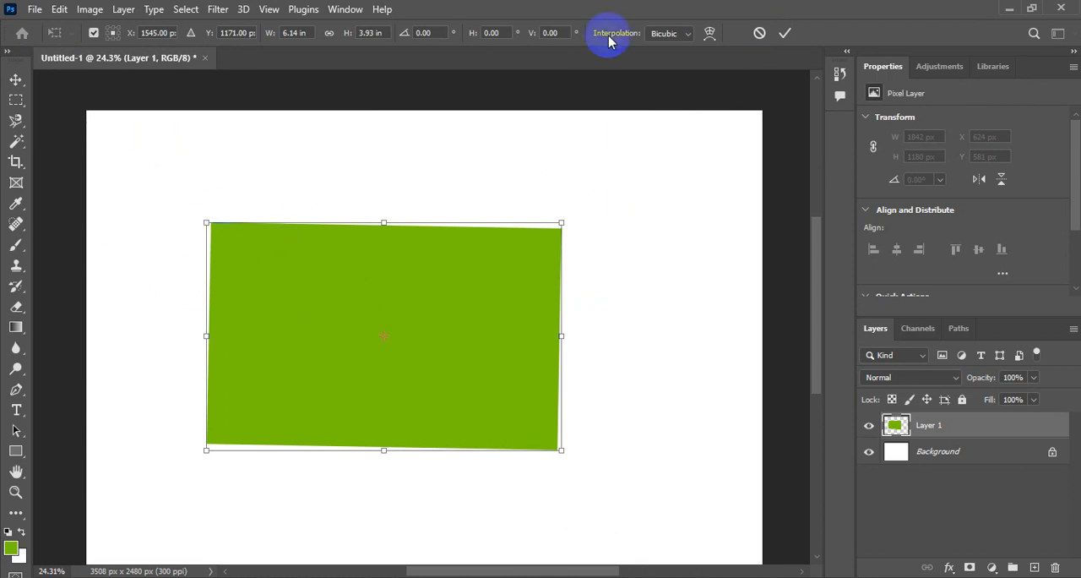
click(785, 33)
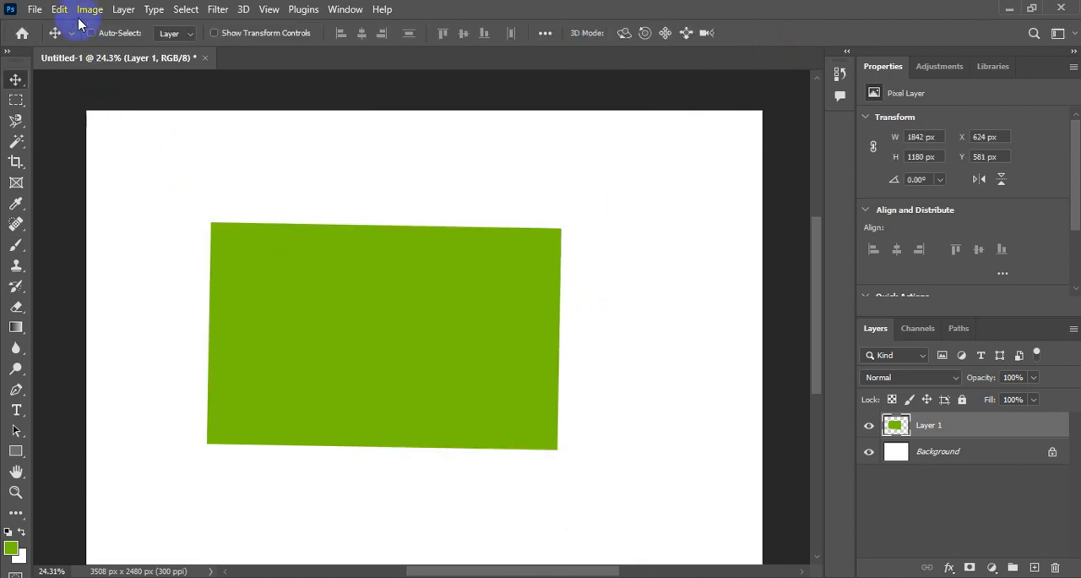
Step: Turn off Show Reference Point when using Transform in the Tools preferences
click(60, 10)
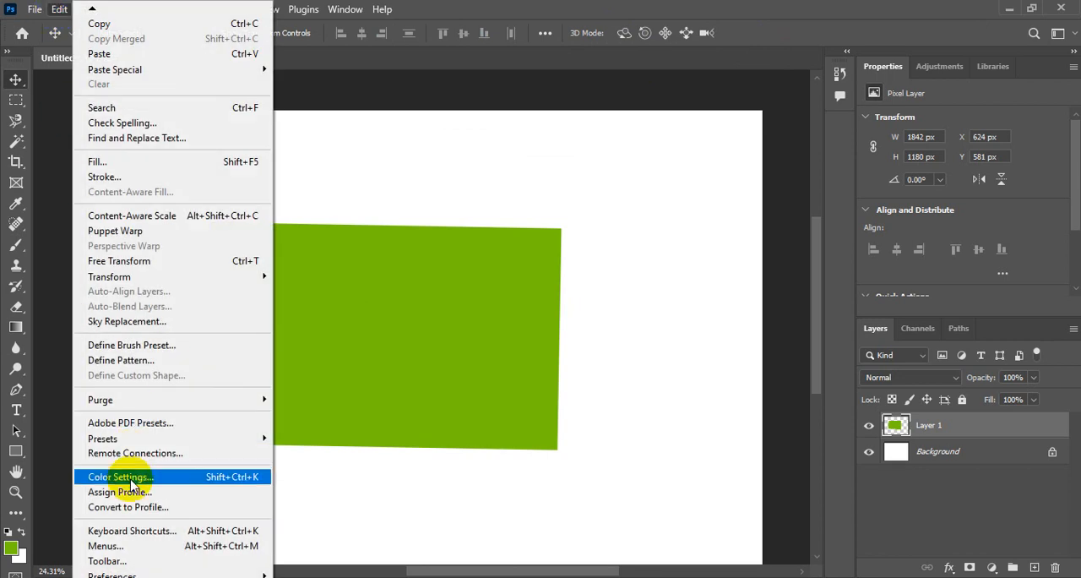
click(122, 572)
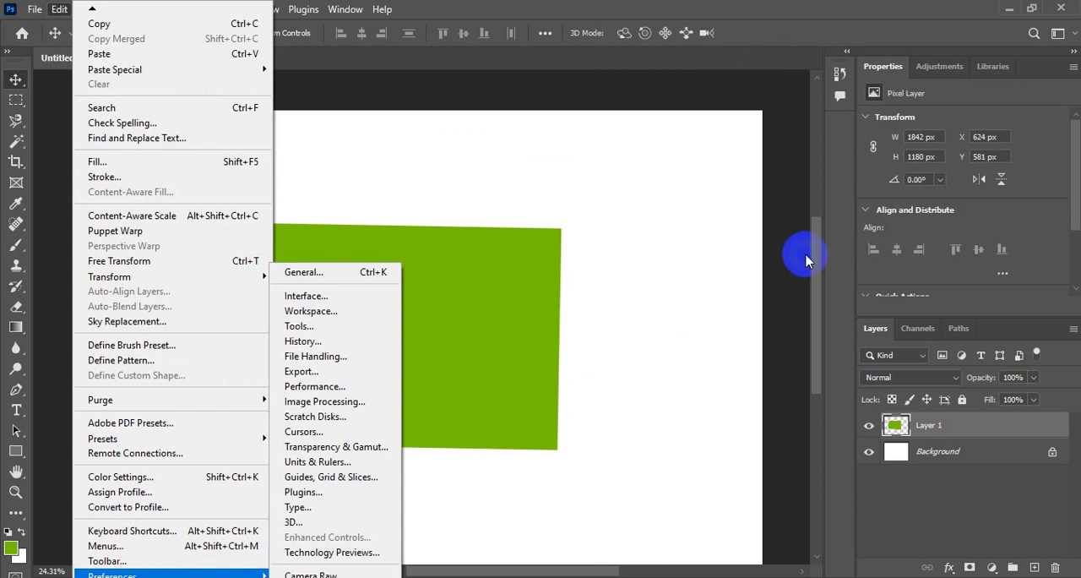
drag(815, 255, 811, 277)
click(60, 10)
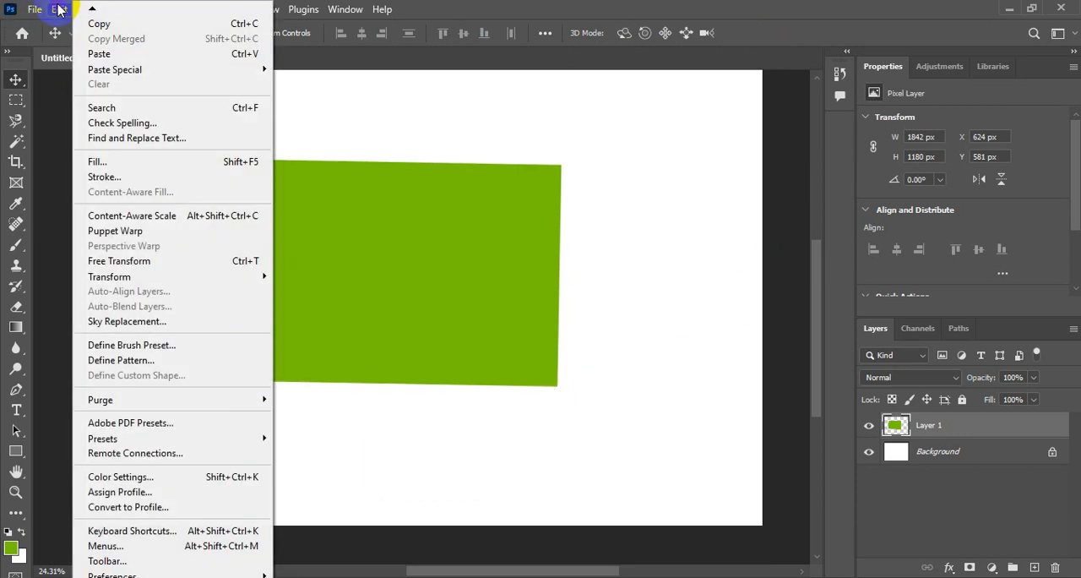
mouse_move(113, 574)
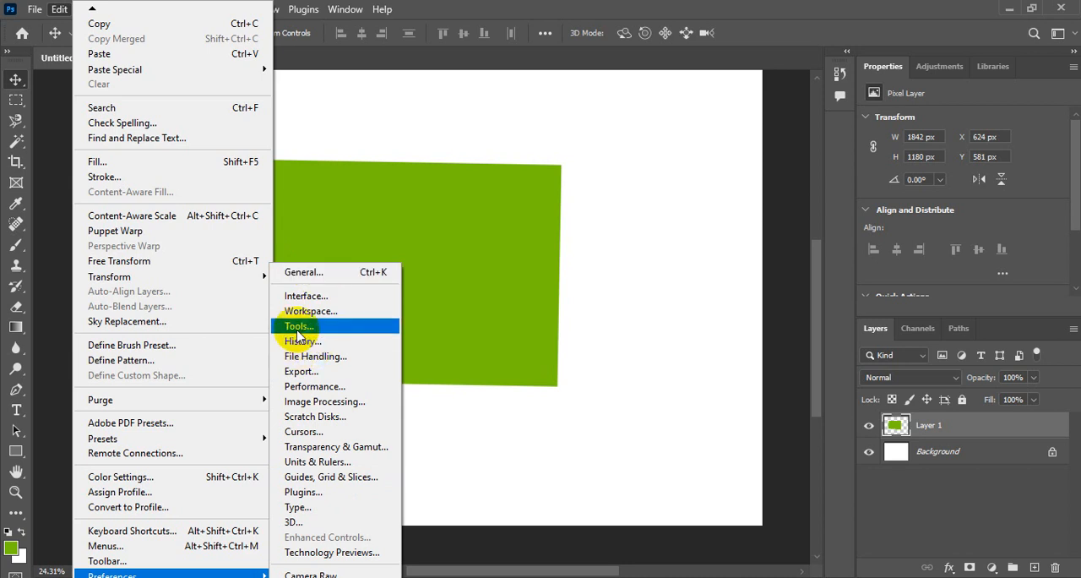
click(333, 279)
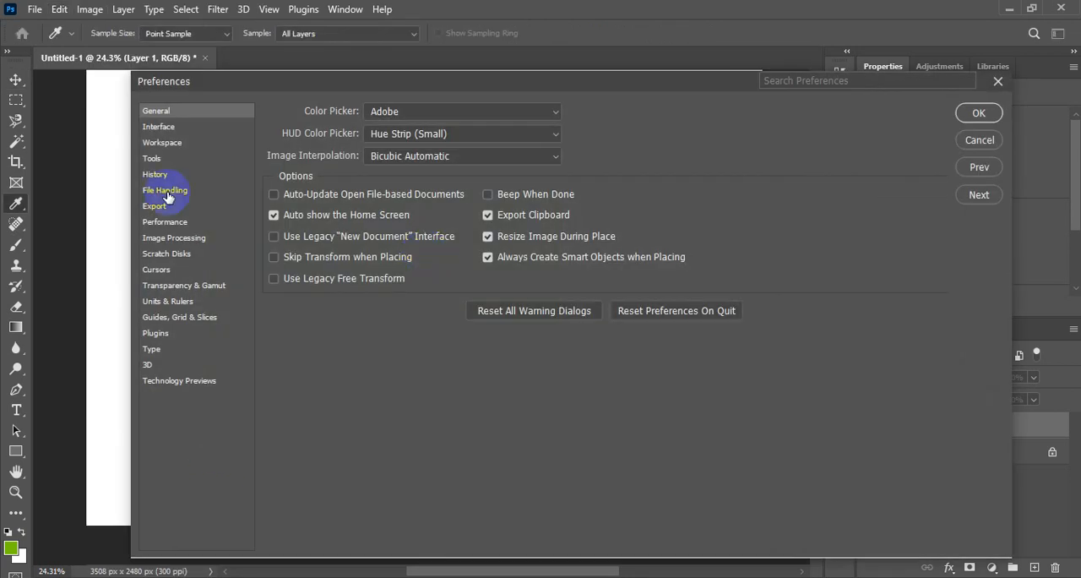
click(152, 159)
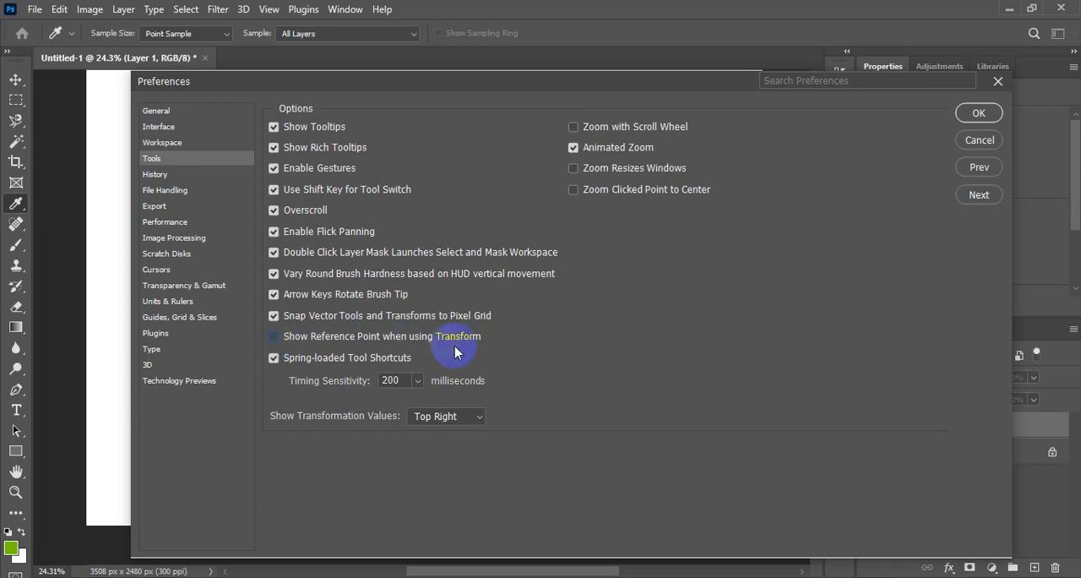
click(980, 113)
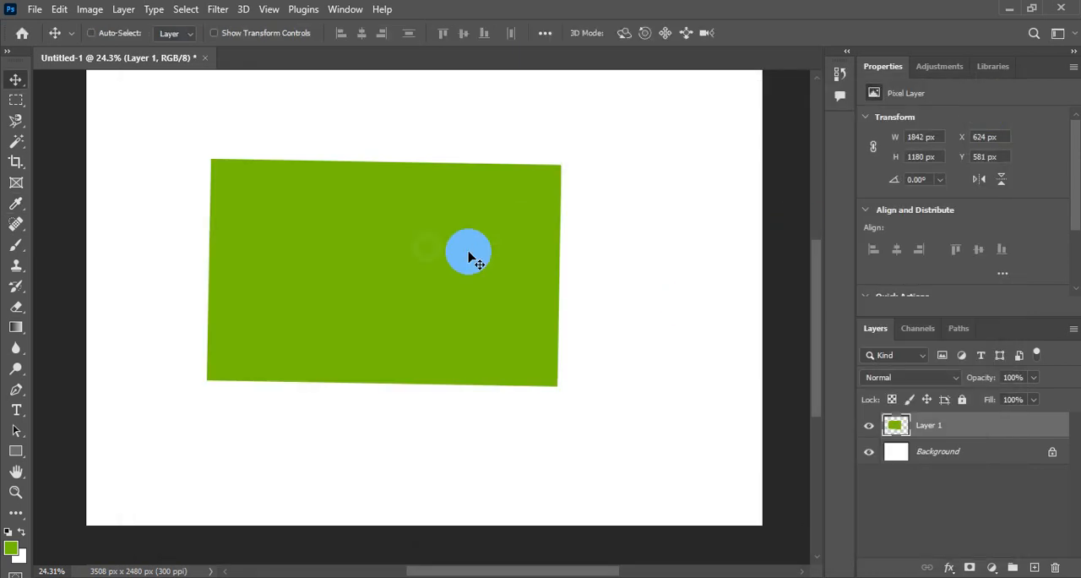
Step: Try rotating the rectangle to about -1.68° with Free Transform without a reference point, and cancel the transform
click(60, 10)
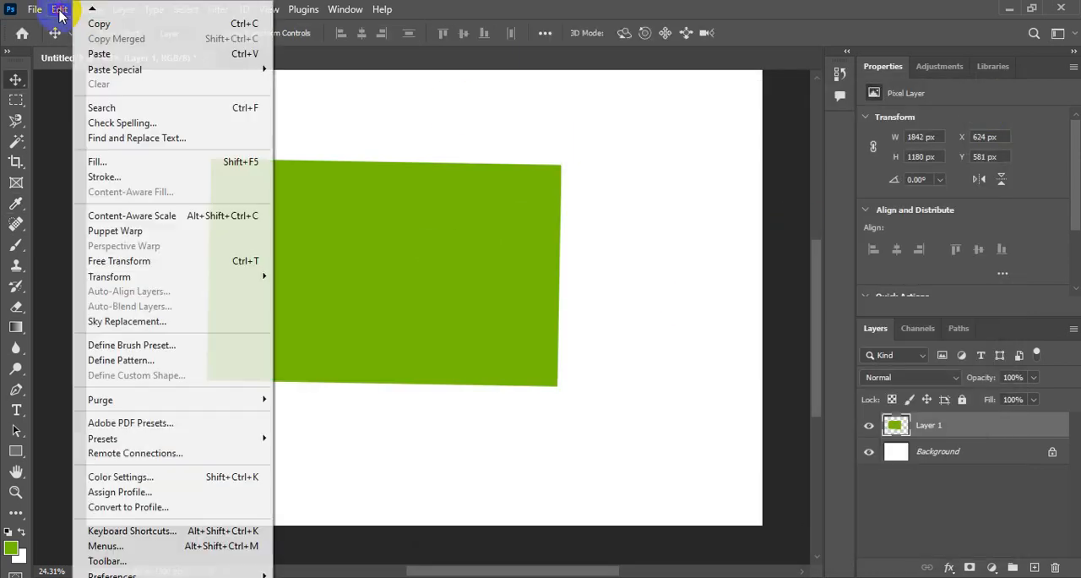
click(148, 262)
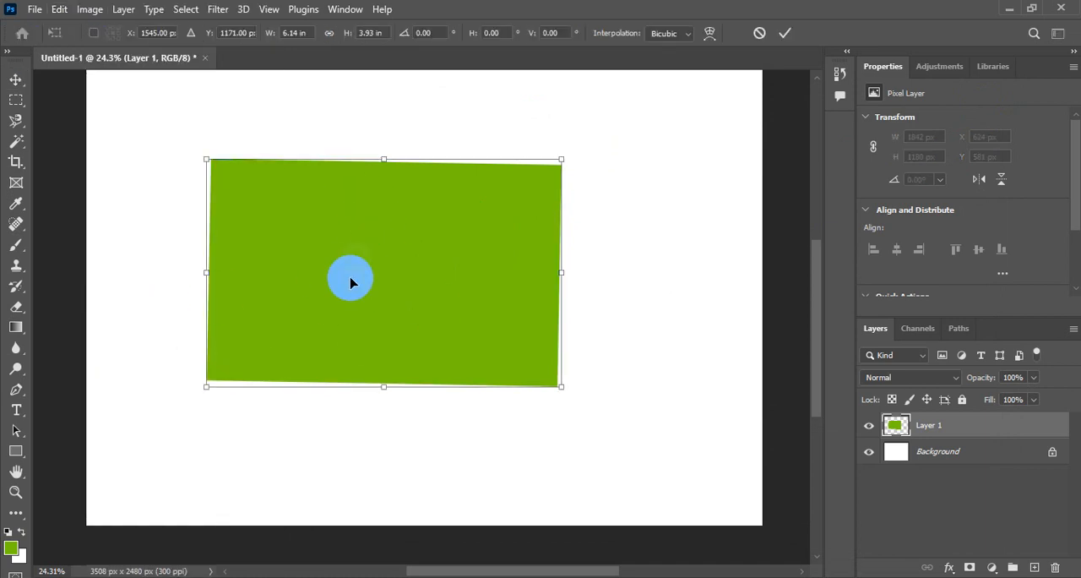
drag(580, 150, 591, 131)
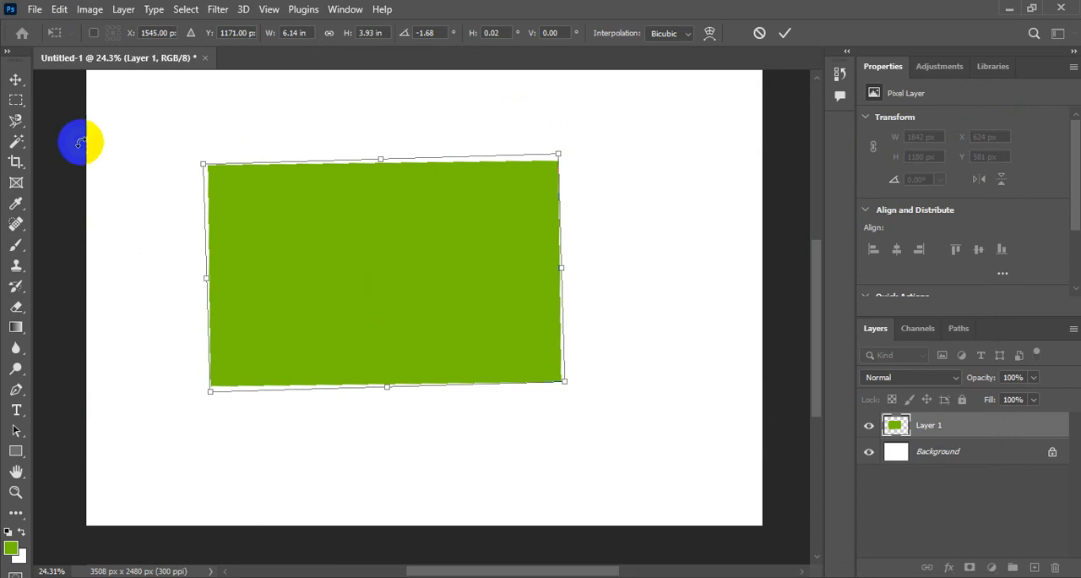
click(760, 33)
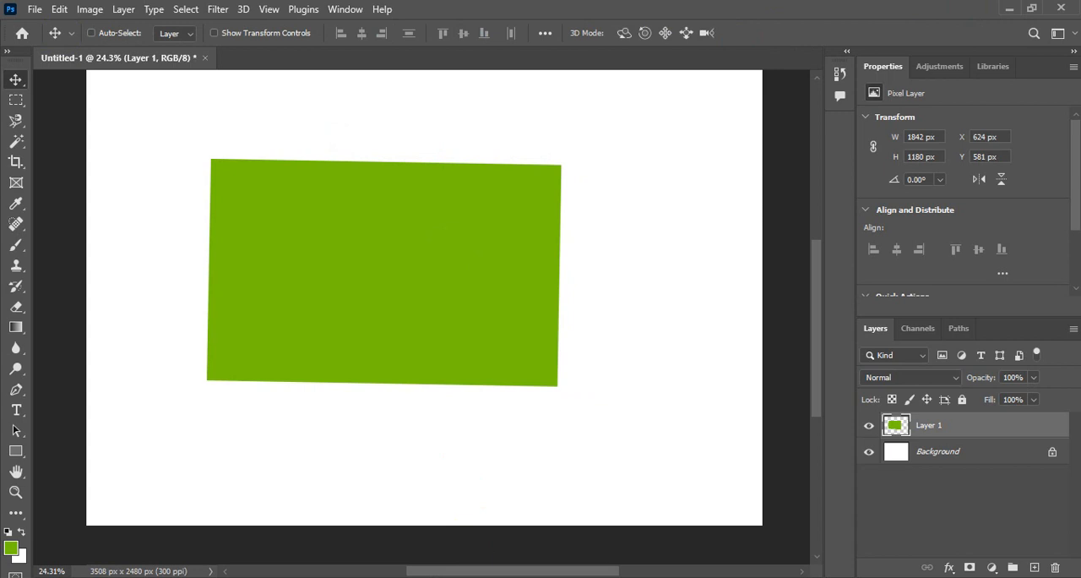
Step: Turn Show Reference Point when using Transform back on in the Tools preferences
click(60, 10)
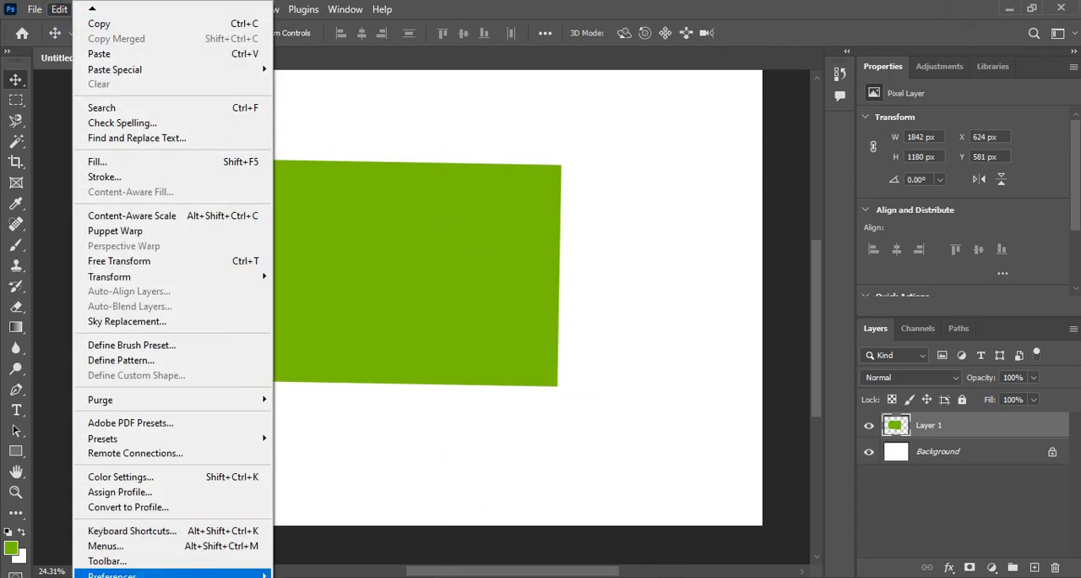
mouse_move(152, 574)
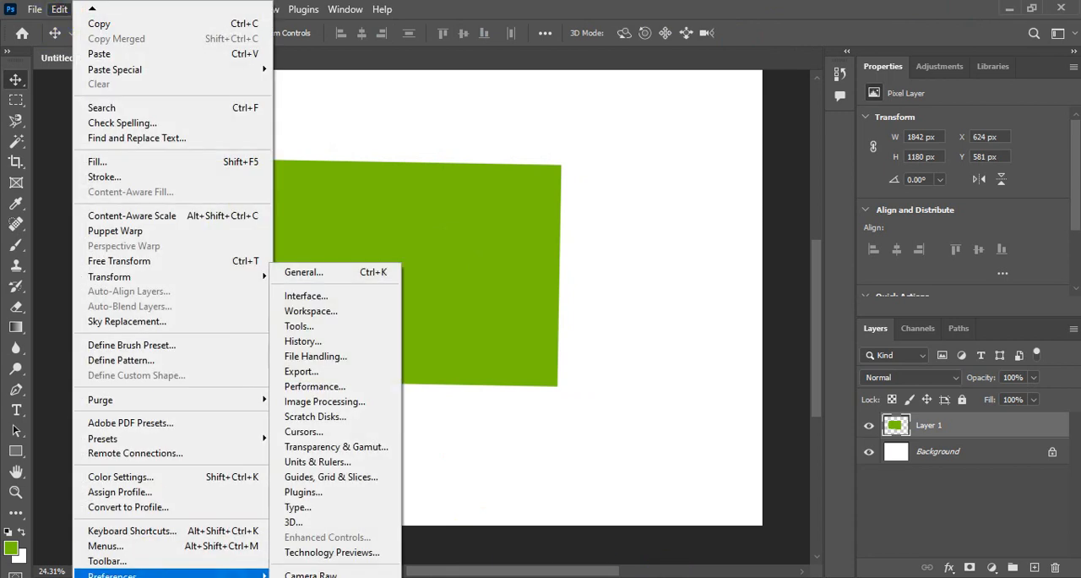
click(310, 328)
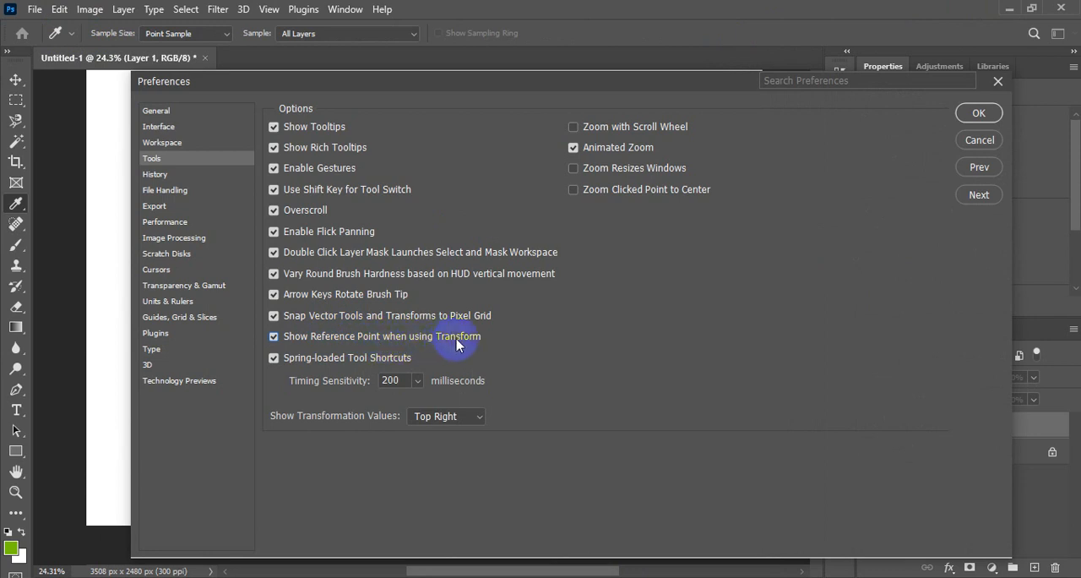
click(981, 117)
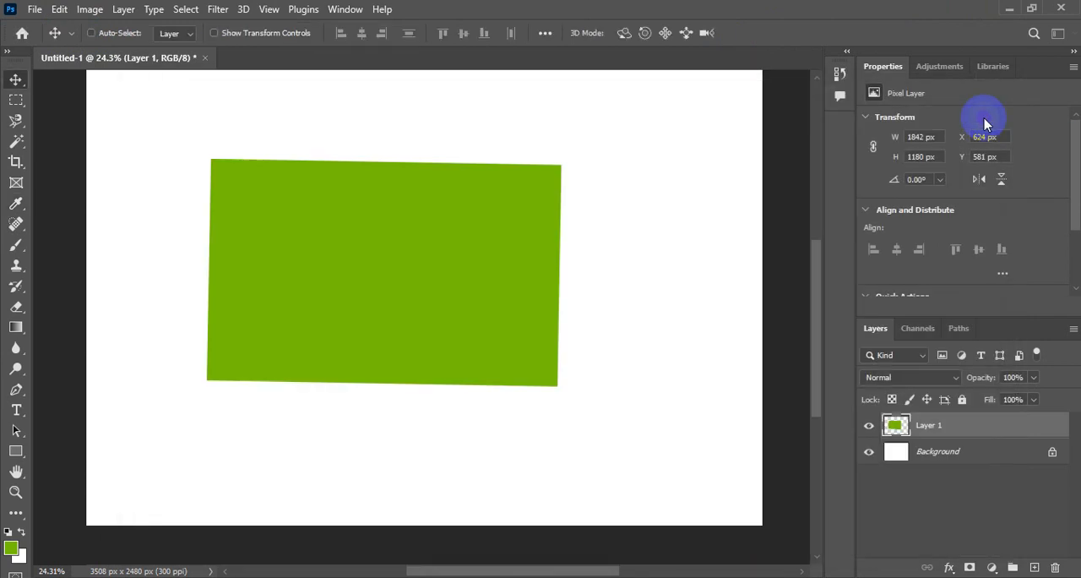
Step: Start Free Transform on the green rectangle and rotate it to about -1.55° around its centre
click(60, 9)
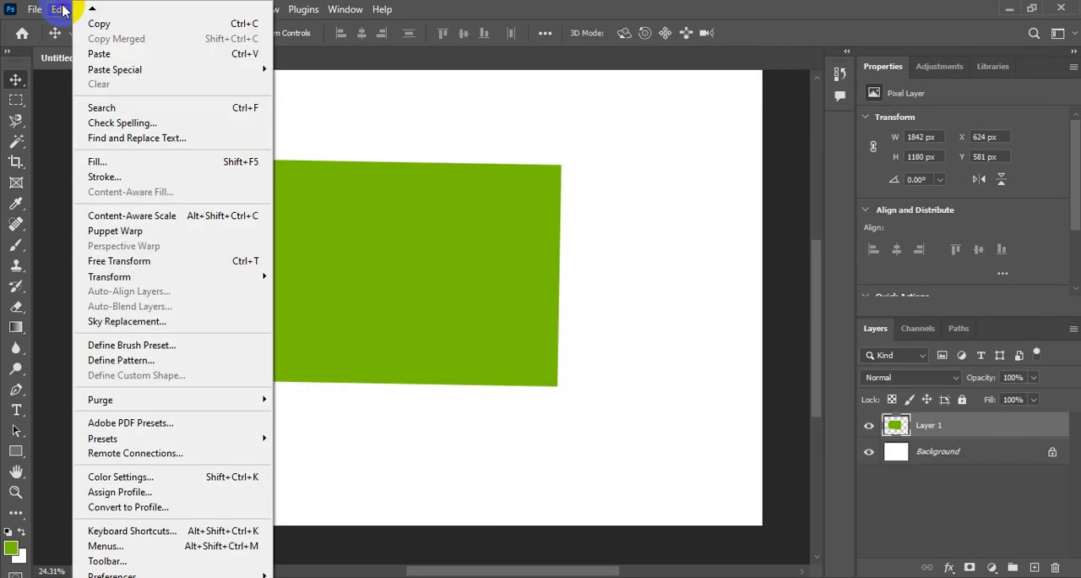
click(108, 266)
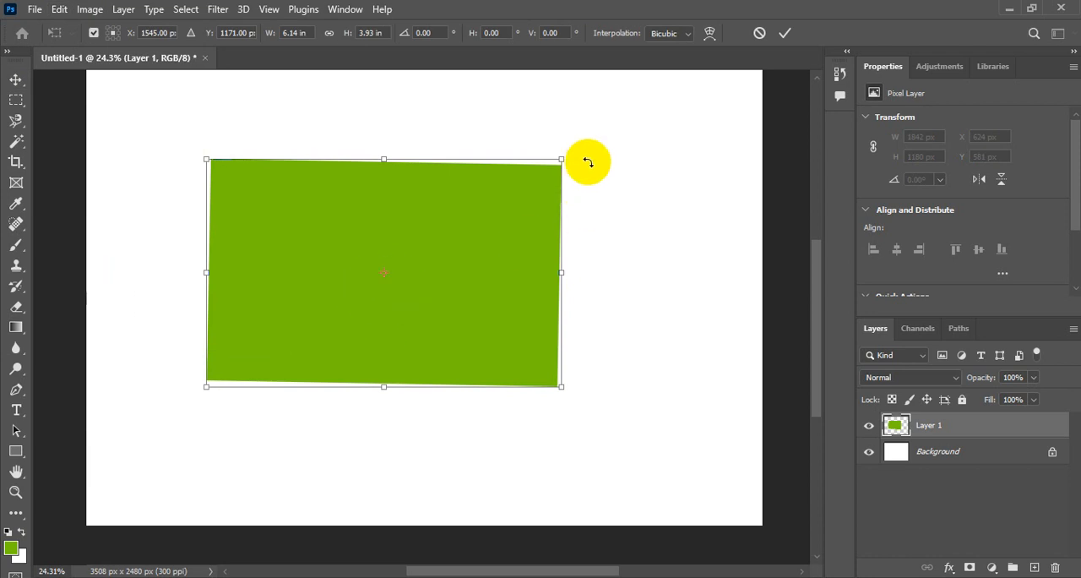
mouse_move(588, 155)
mouse_down()
mouse_move(592, 115)
mouse_move(622, 232)
mouse_move(596, 140)
mouse_up()
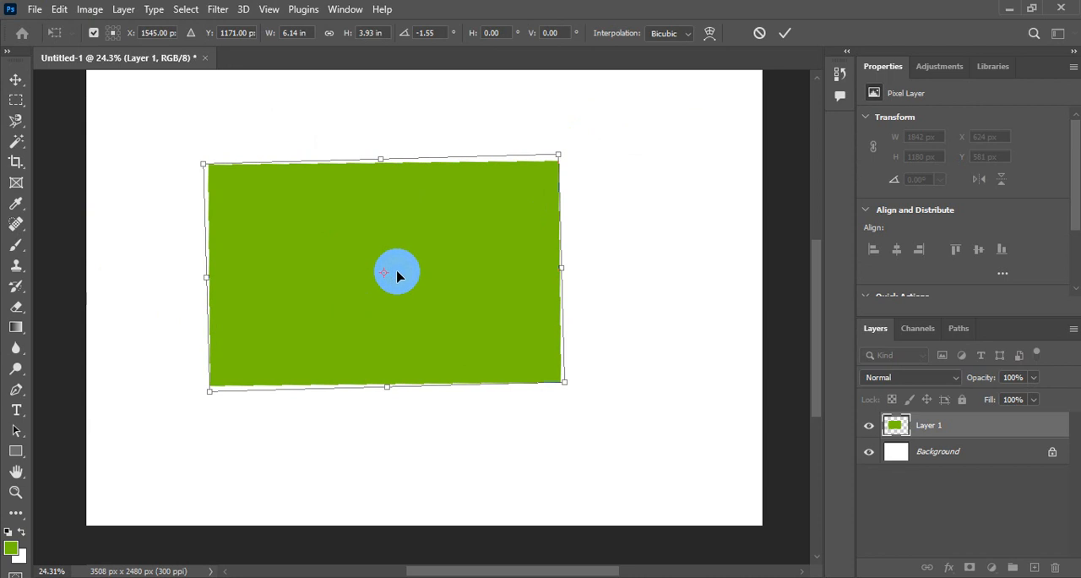
Step: Move the reference point to the rectangle's top-left corner and rotate the rectangle around it to about -0.87°
drag(382, 279, 204, 162)
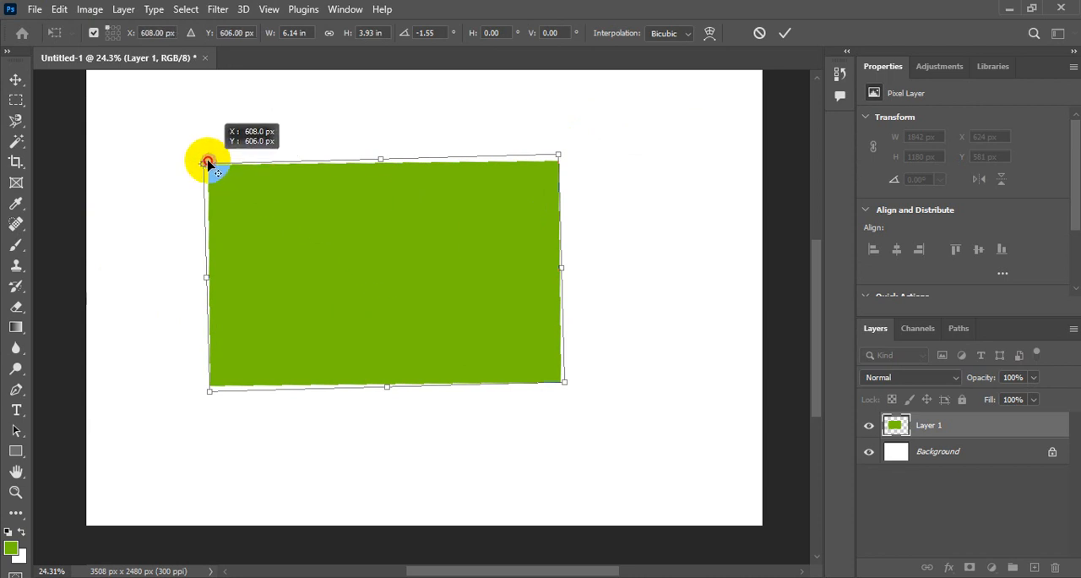
mouse_move(597, 151)
mouse_down()
mouse_move(591, 310)
mouse_move(611, 118)
mouse_move(611, 166)
mouse_move(610, 148)
mouse_up()
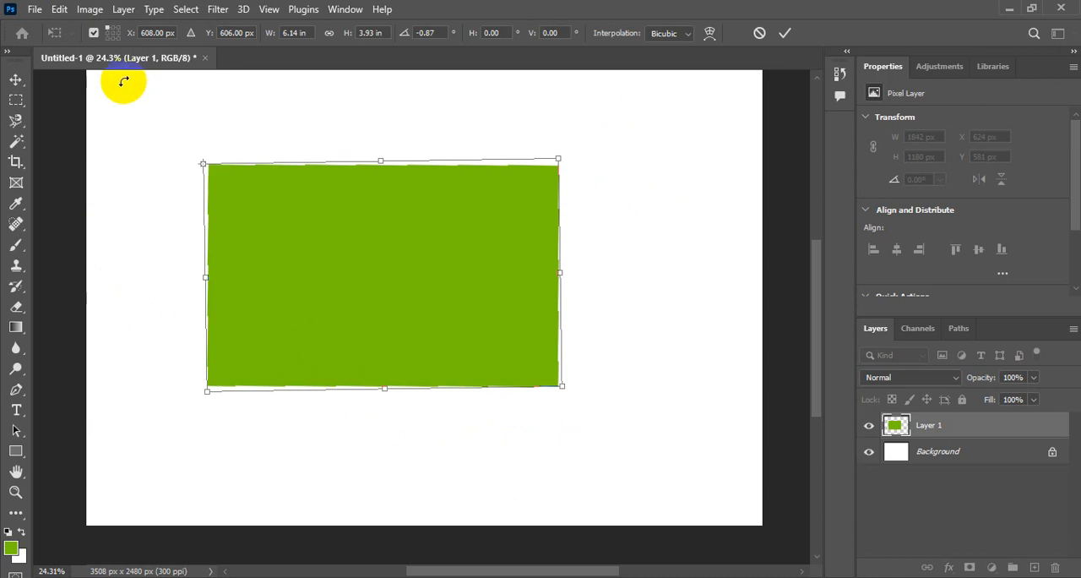
Step: Return the reference point to the centre of the rectangle and apply the transform
click(112, 35)
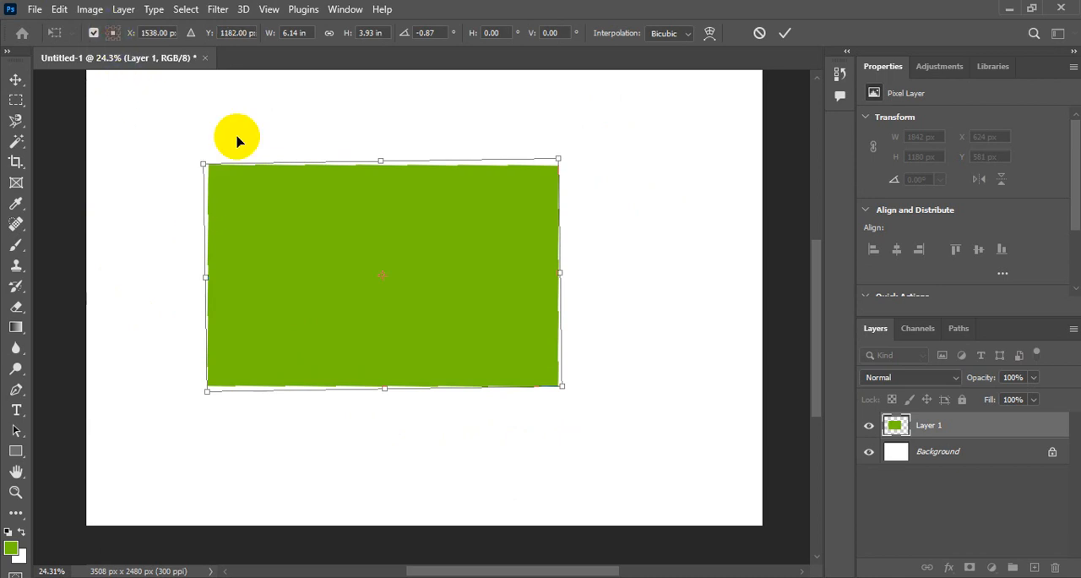
mouse_move(563, 235)
mouse_down()
mouse_move(589, 266)
mouse_move(588, 201)
mouse_move(596, 219)
mouse_move(596, 210)
mouse_up()
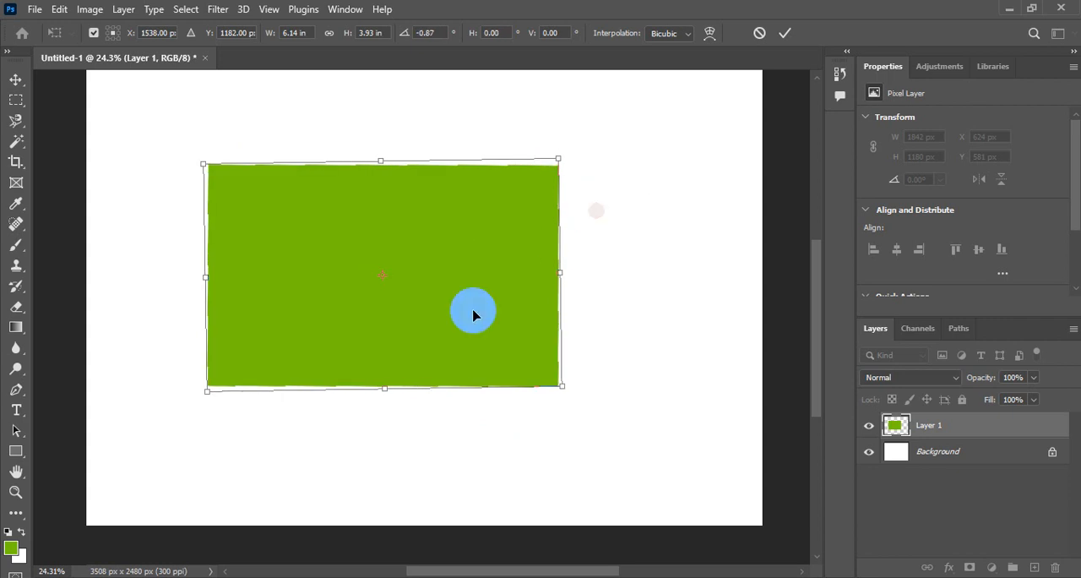
click(786, 34)
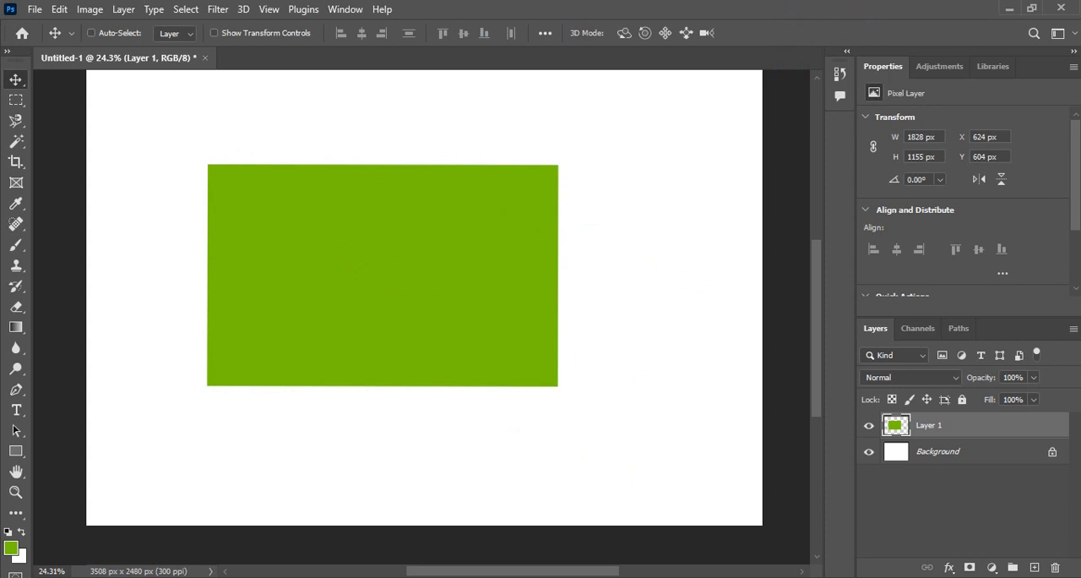
Step: Switch to the PowerPoint presentation showing the Free Transform title slide
click(521, 577)
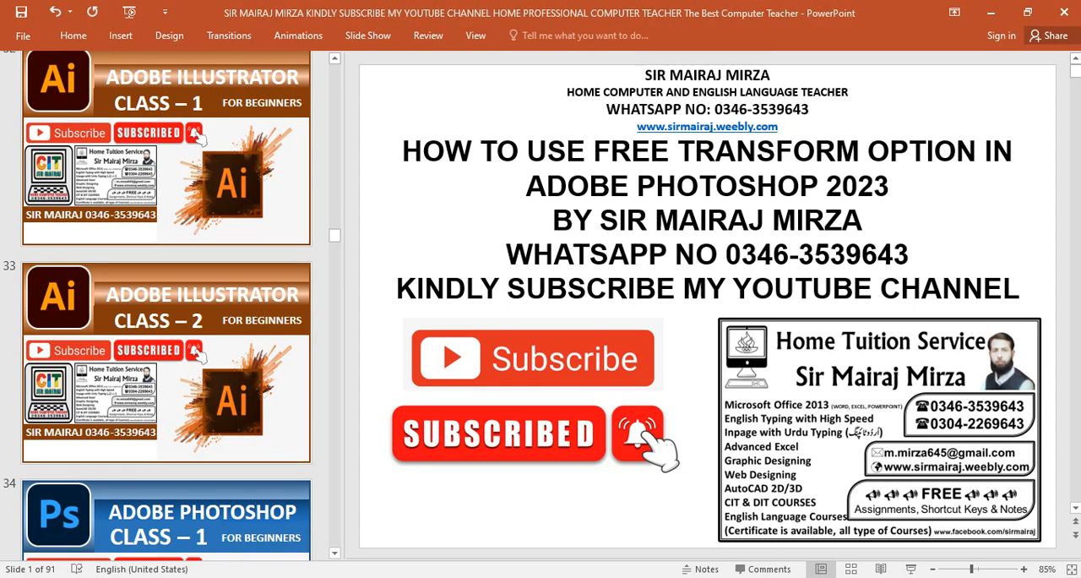